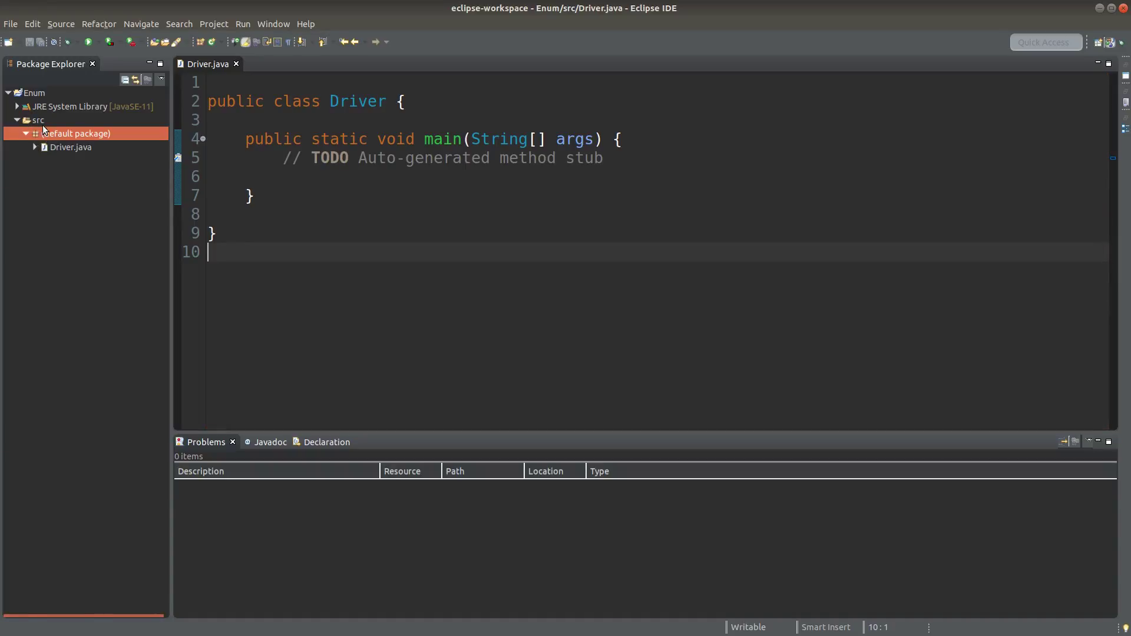
Create a public enum named Direction in the src default package using New > Enum
right_click(40, 122)
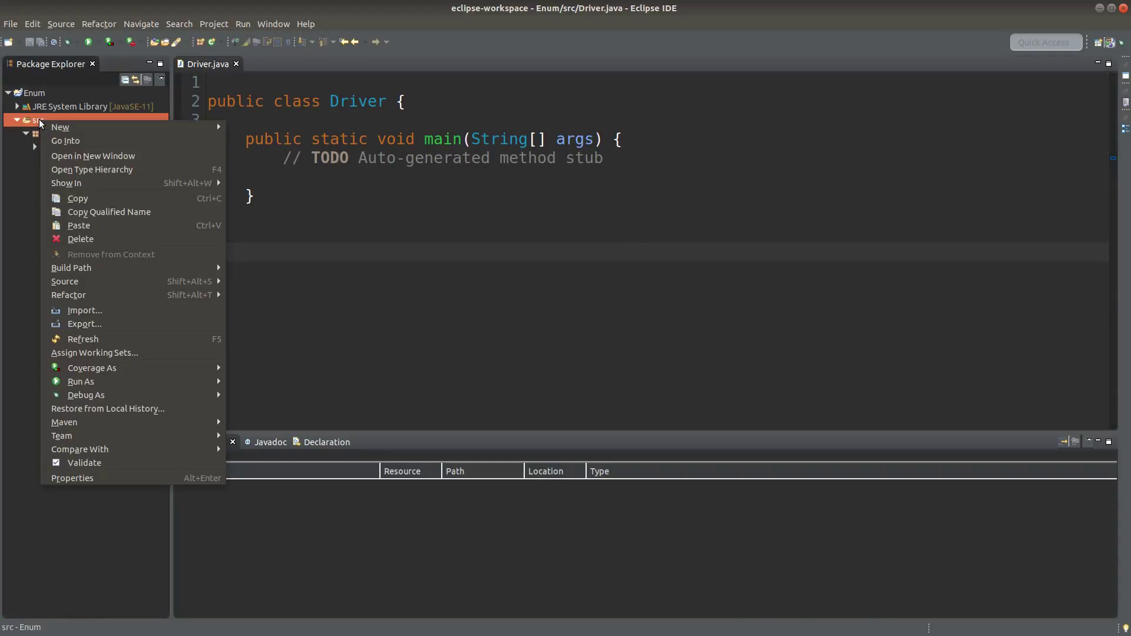
mouse_move(60, 128)
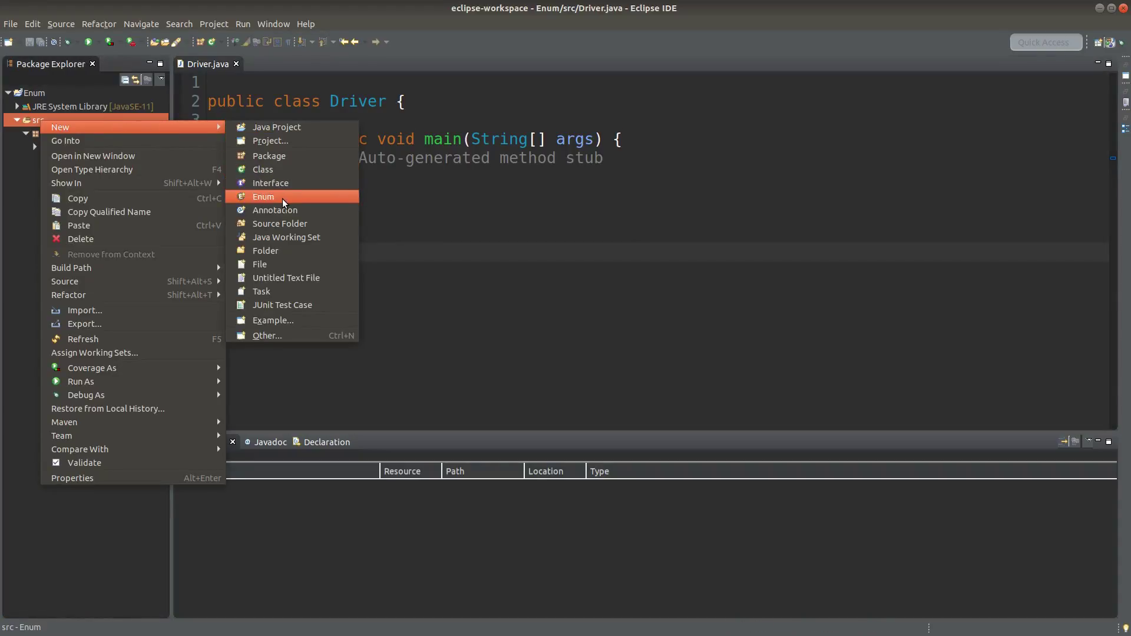
left_click(282, 199)
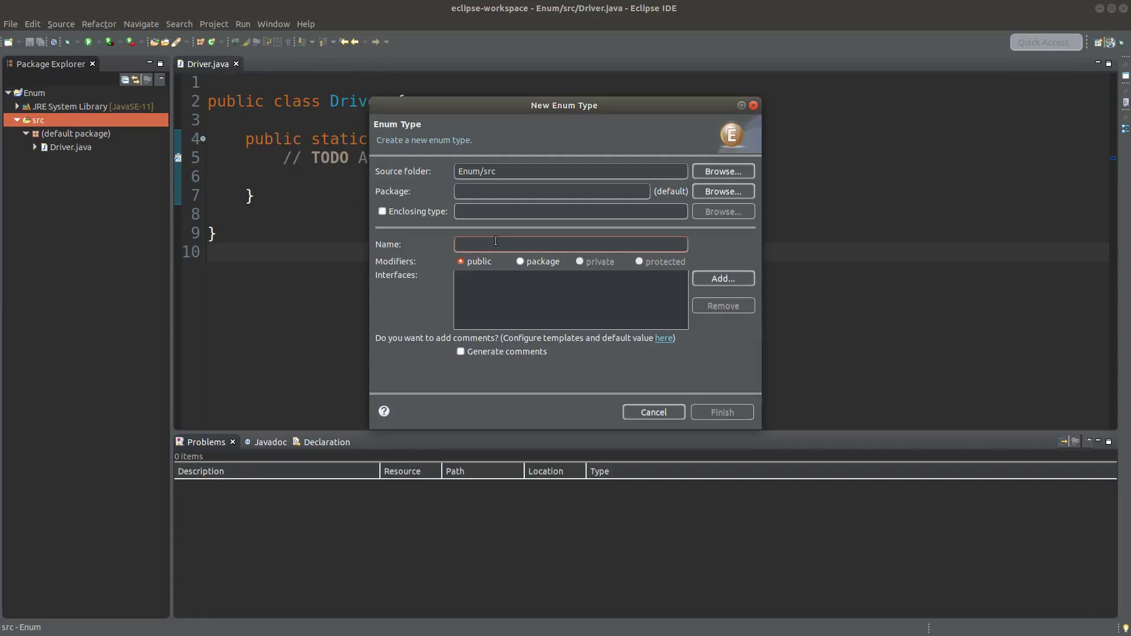
type("D")
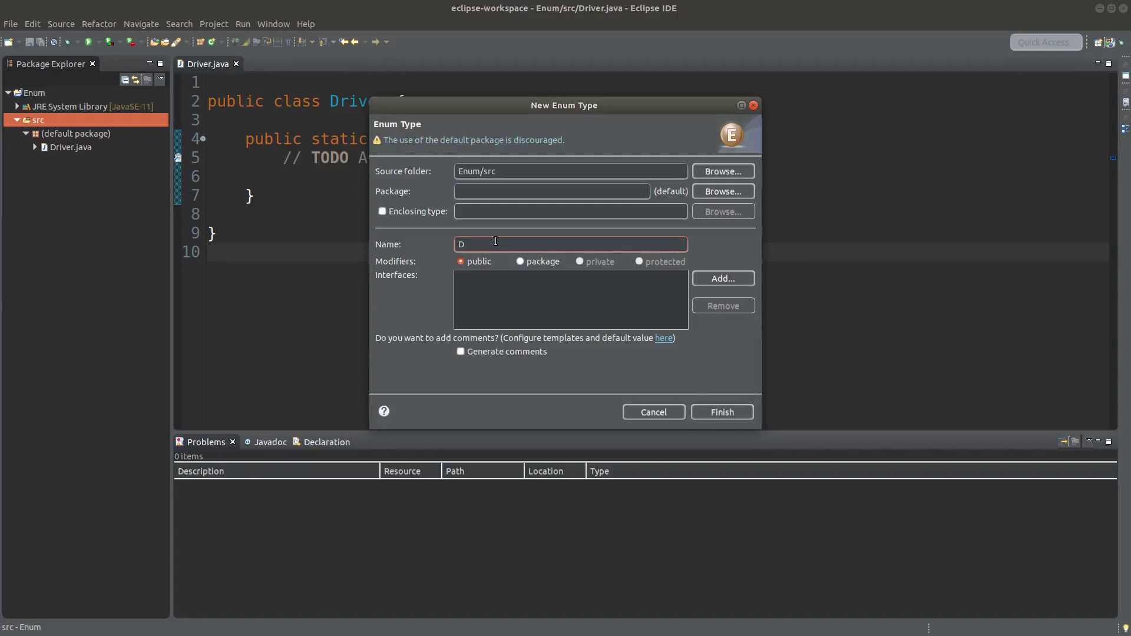
type("irection")
left_click(732, 415)
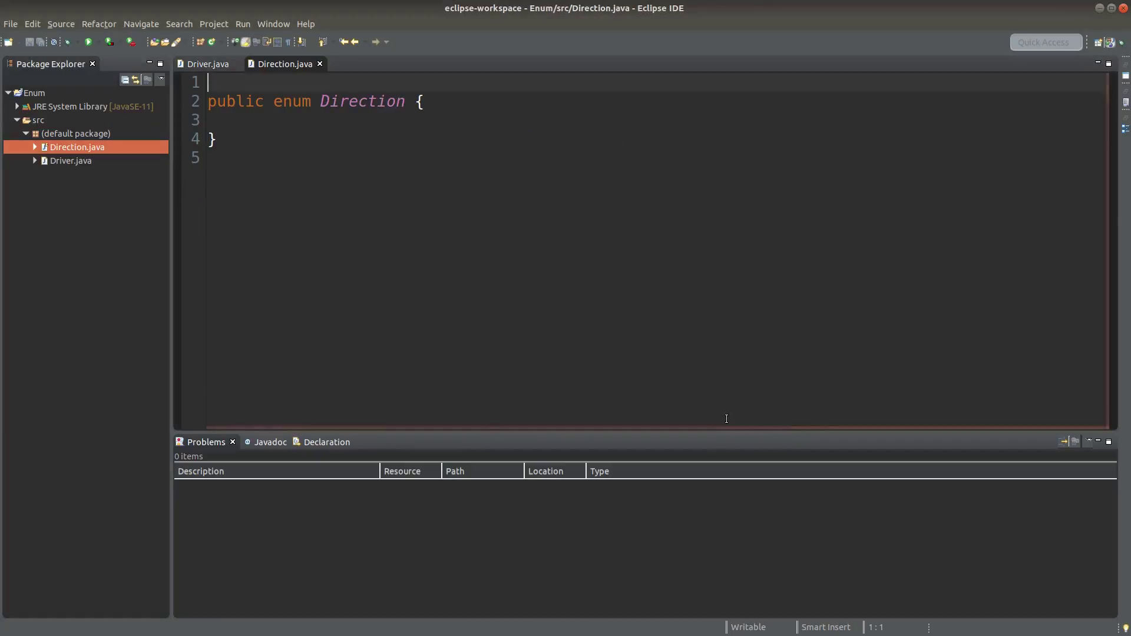
Indent the empty line inside the Direction enum body to hold the comment
left_click(318, 102)
key("ctrl+shift+Left")
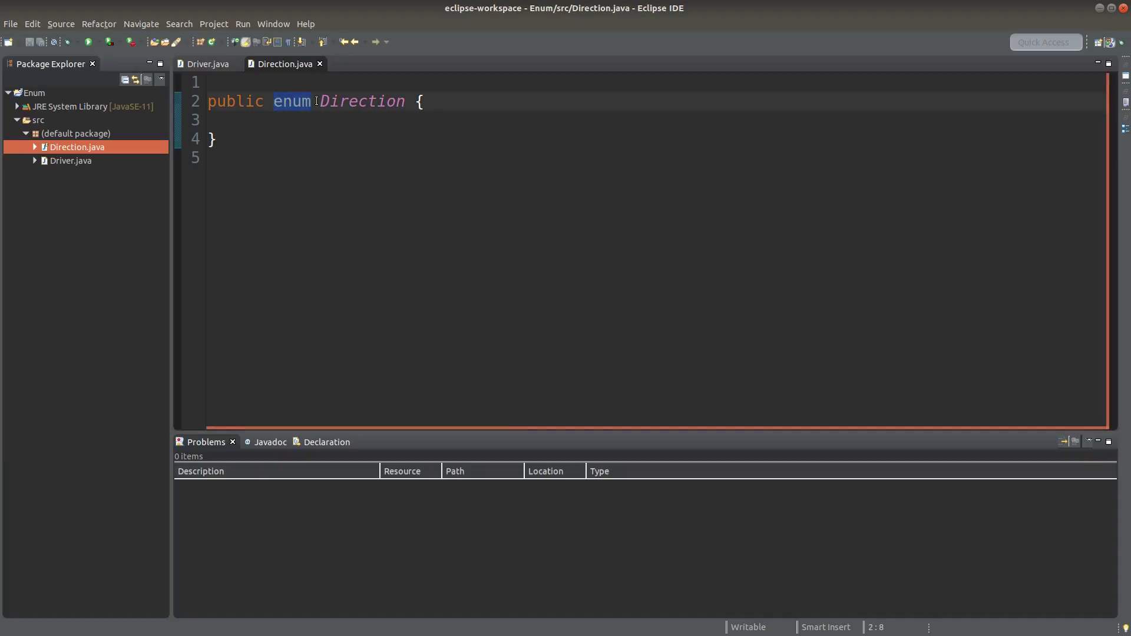
left_click(320, 118)
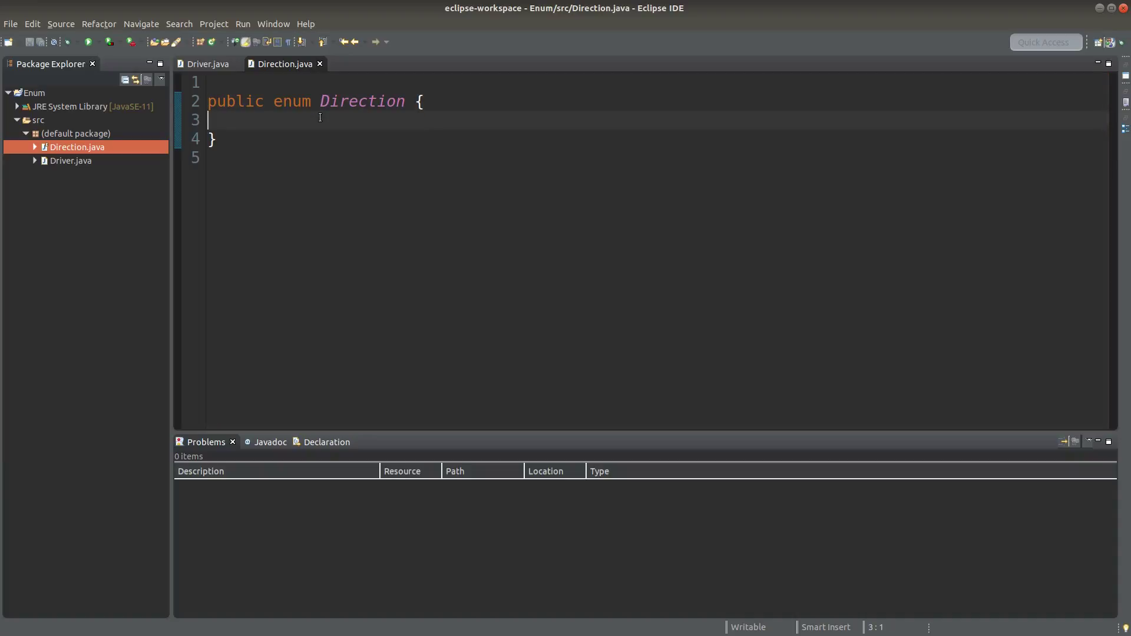
key("Tab")
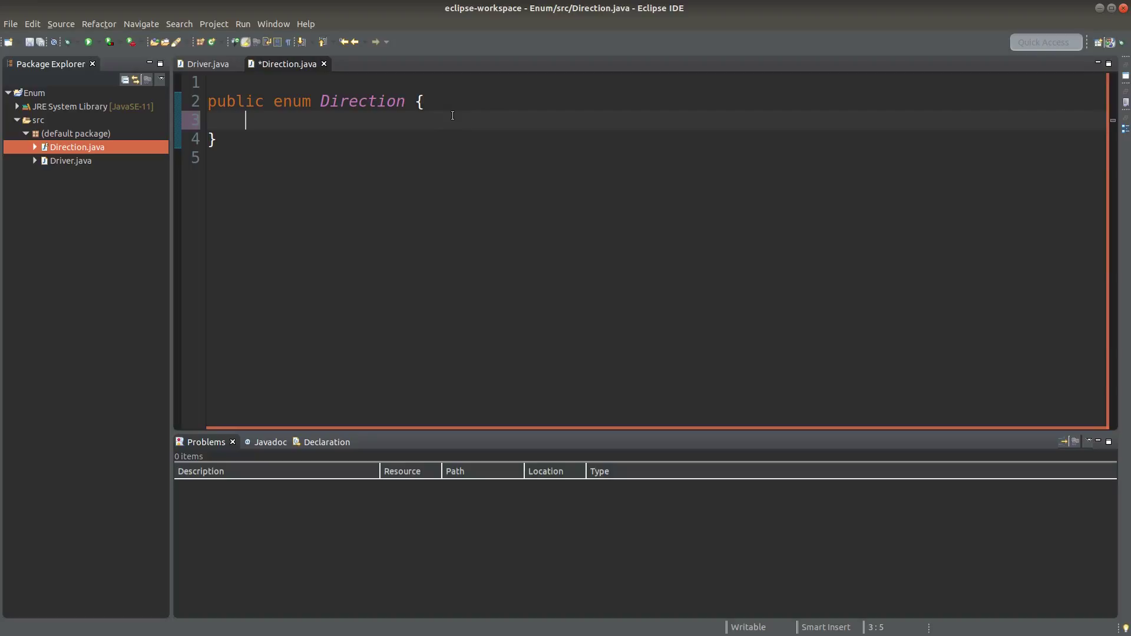
type("//")
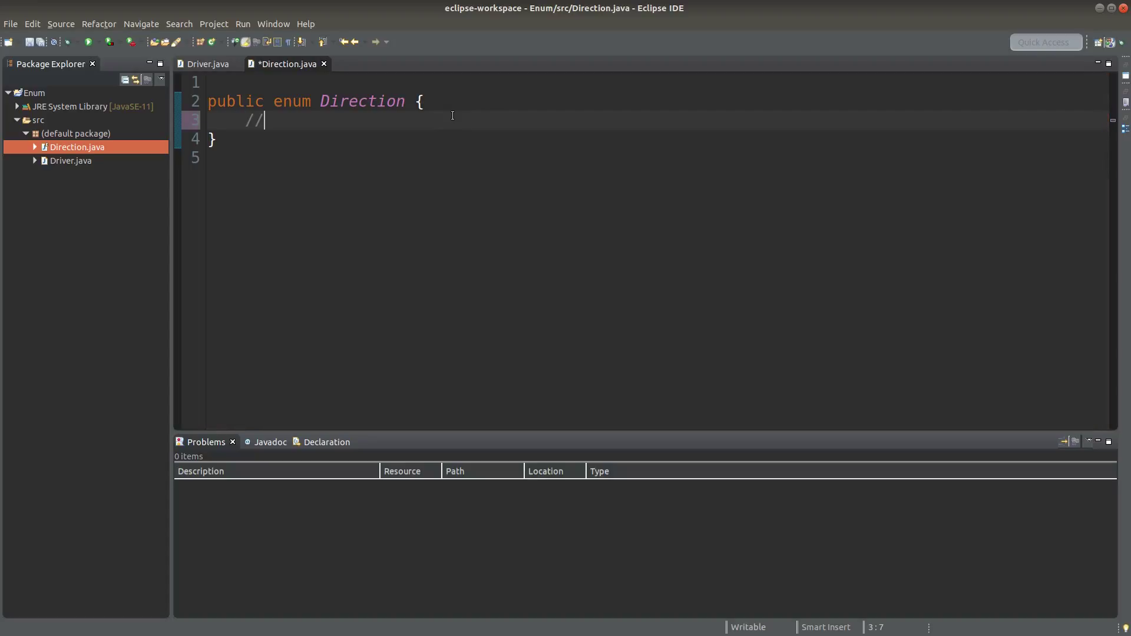
type(" enum data")
type(" type repre")
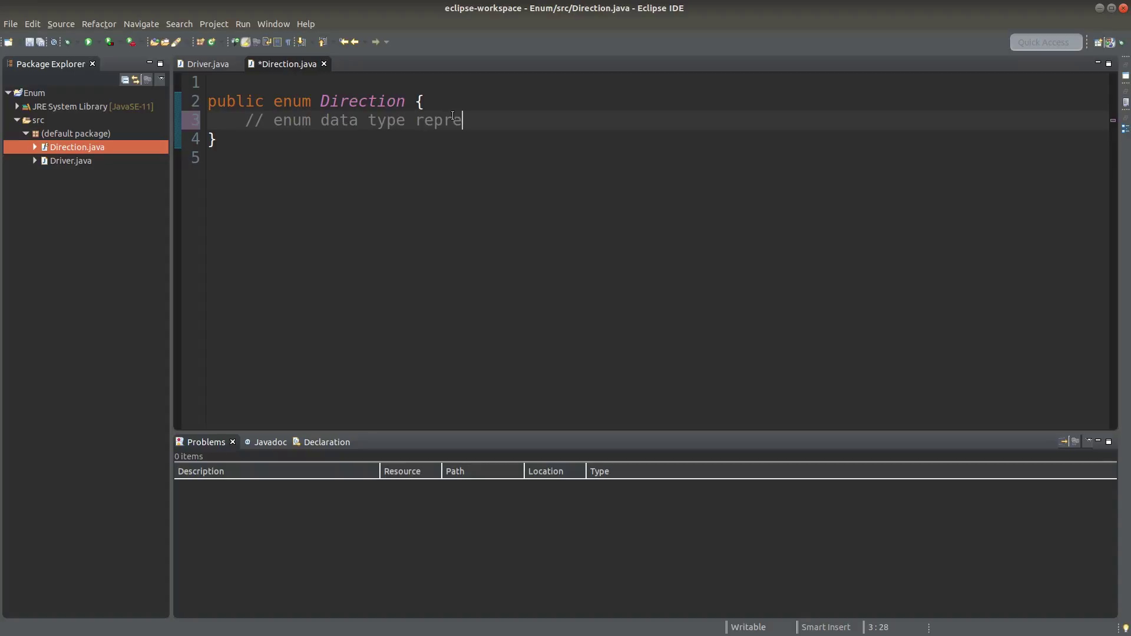
type("sents a g")
type("roup of ")
type("constants")
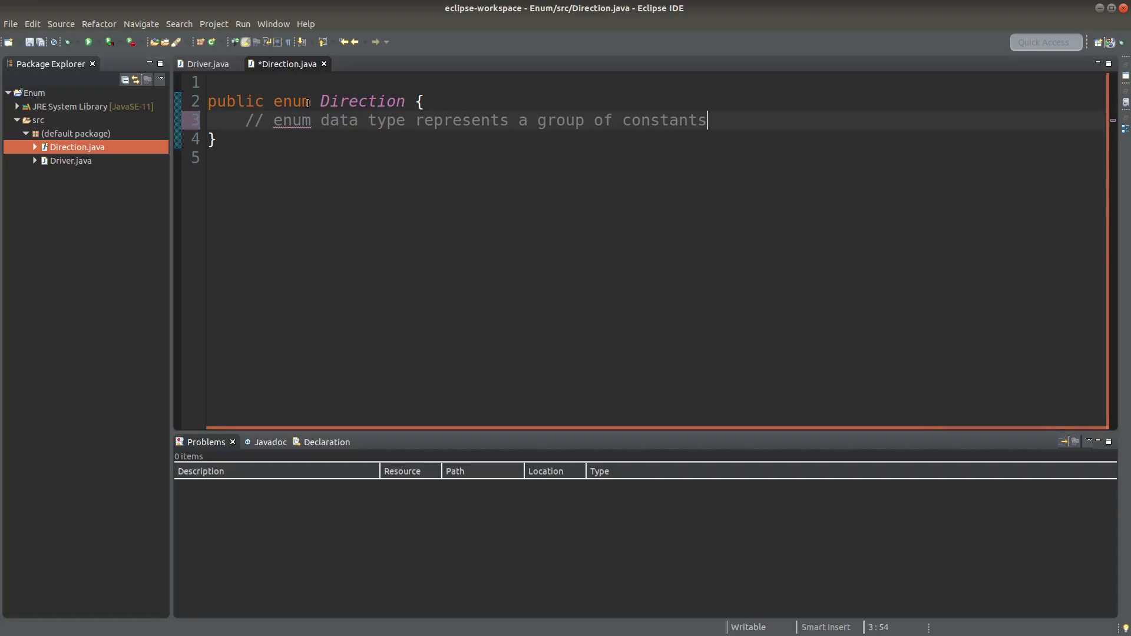
Highlight the enum keyword, then add a new indented line below the group-of-constants comment
left_click(280, 104)
left_click_drag(274, 104, 313, 105)
key("Right")
left_click(722, 119)
key("Return")
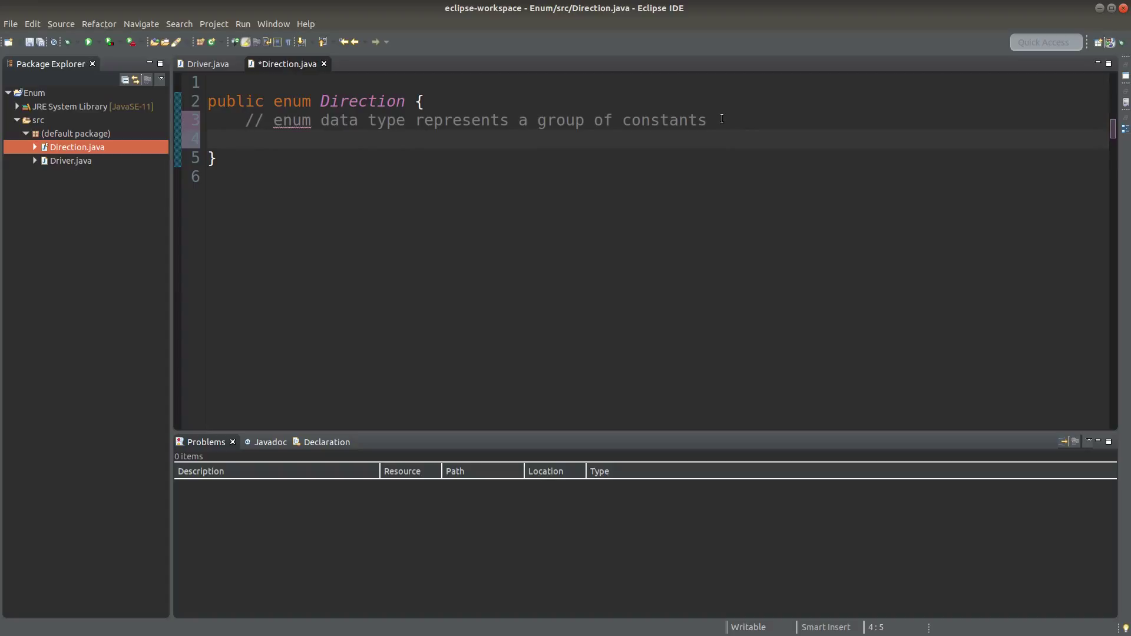
type("EAST,")
Enter the constants EAST, SOUTH, WEST and NORTH on separate lines, fixing a typo
key("Return")
type("SOUTH,")
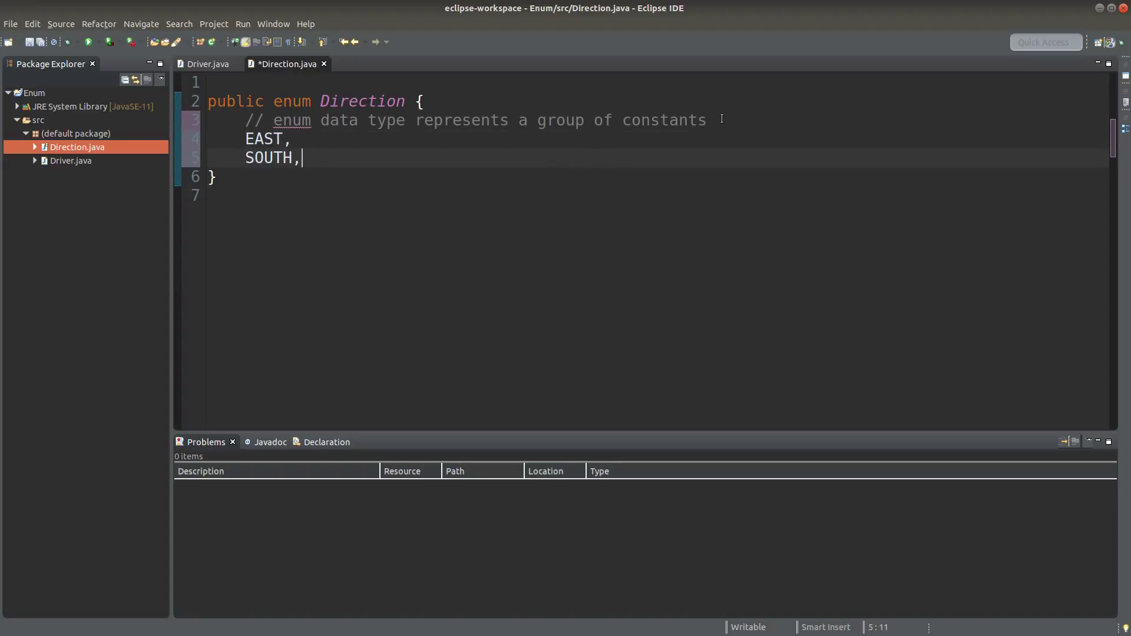
key("Return")
type("WEST,")
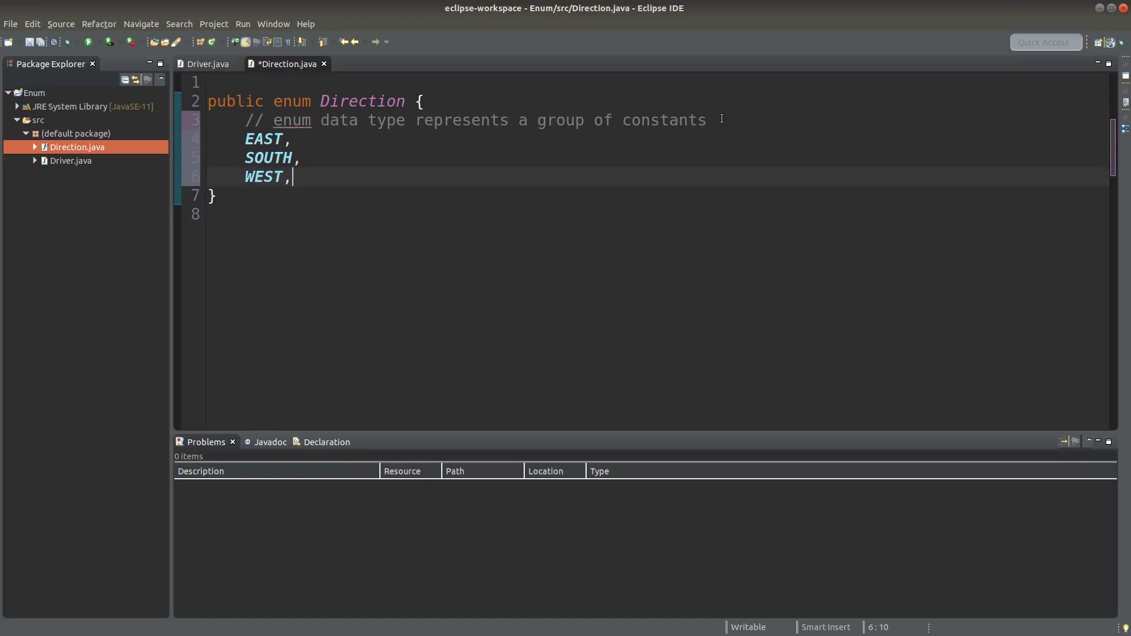
key("Return")
type("N")
key("BackSpace")
type("NOR")
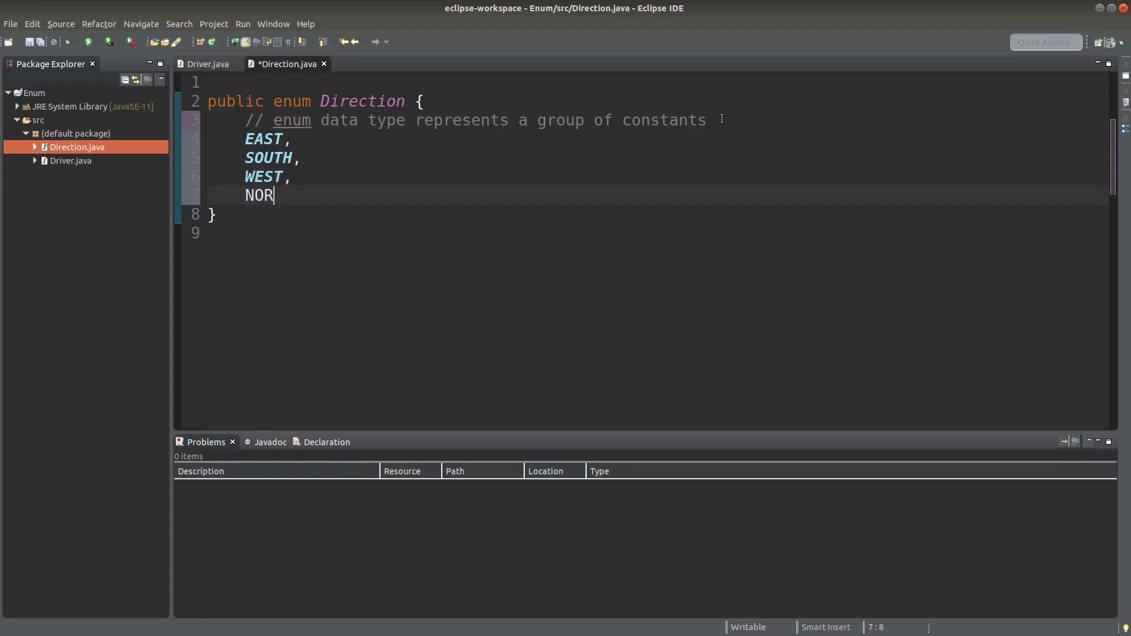
type("TH")
key("Up")
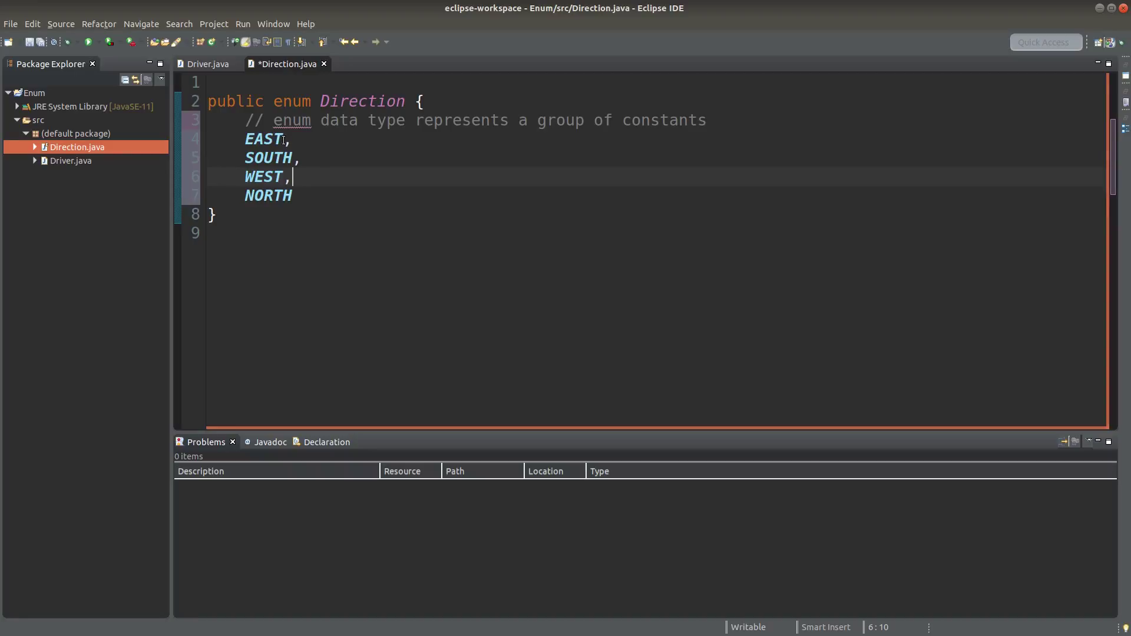
Highlight EAST, the name Direction and the enum keyword to review the enum
left_click_drag(284, 139, 242, 140)
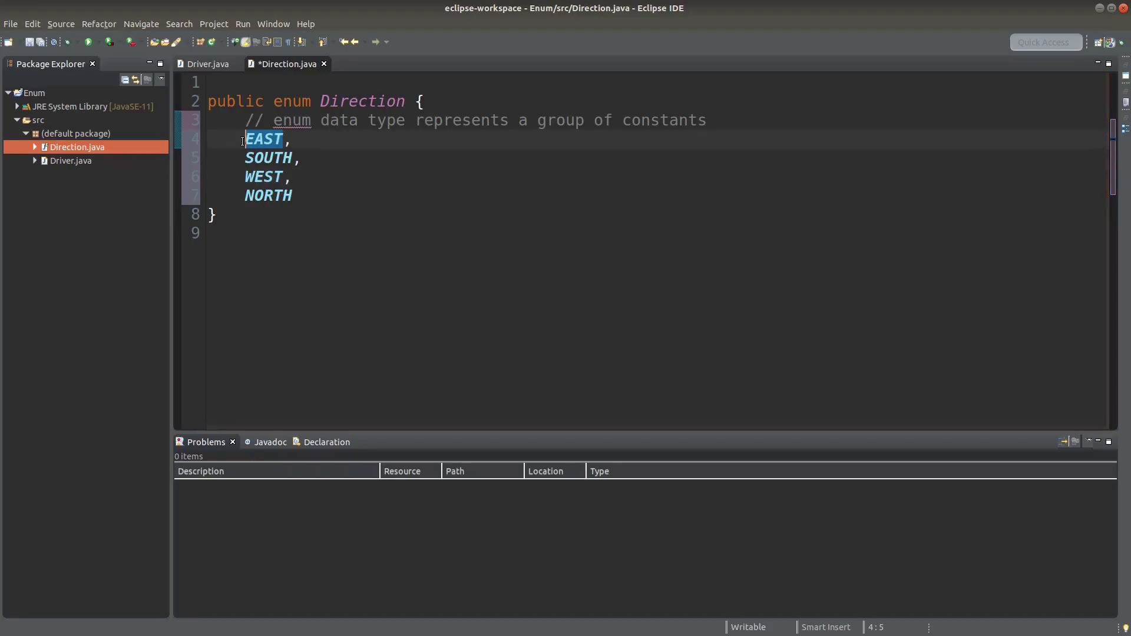
mouse_move(242, 141)
left_mouse_down()
mouse_move(284, 138)
mouse_move(245, 157)
mouse_move(245, 177)
left_mouse_up()
left_click(433, 204)
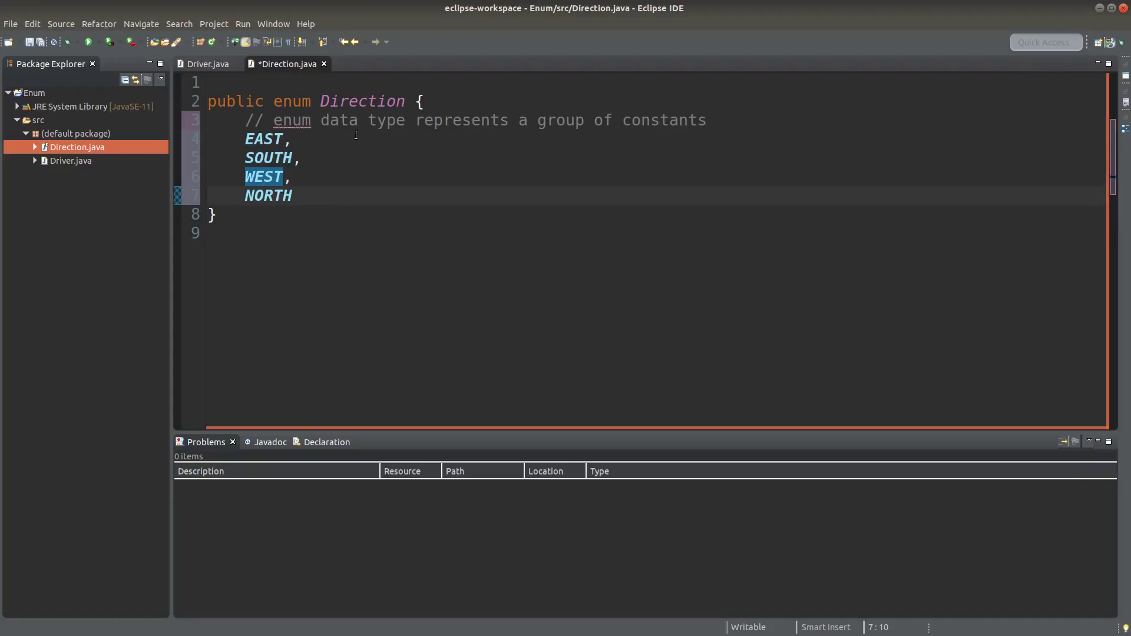
left_click_drag(322, 100, 405, 102)
double_click(320, 103)
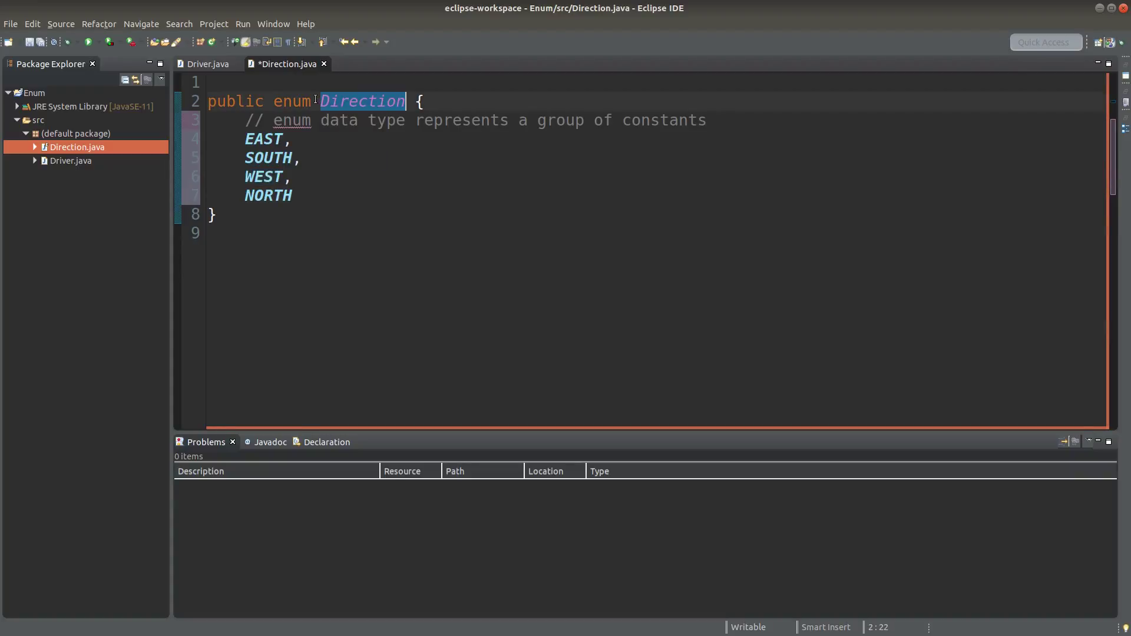
left_click_drag(314, 101, 277, 101)
left_click(276, 101)
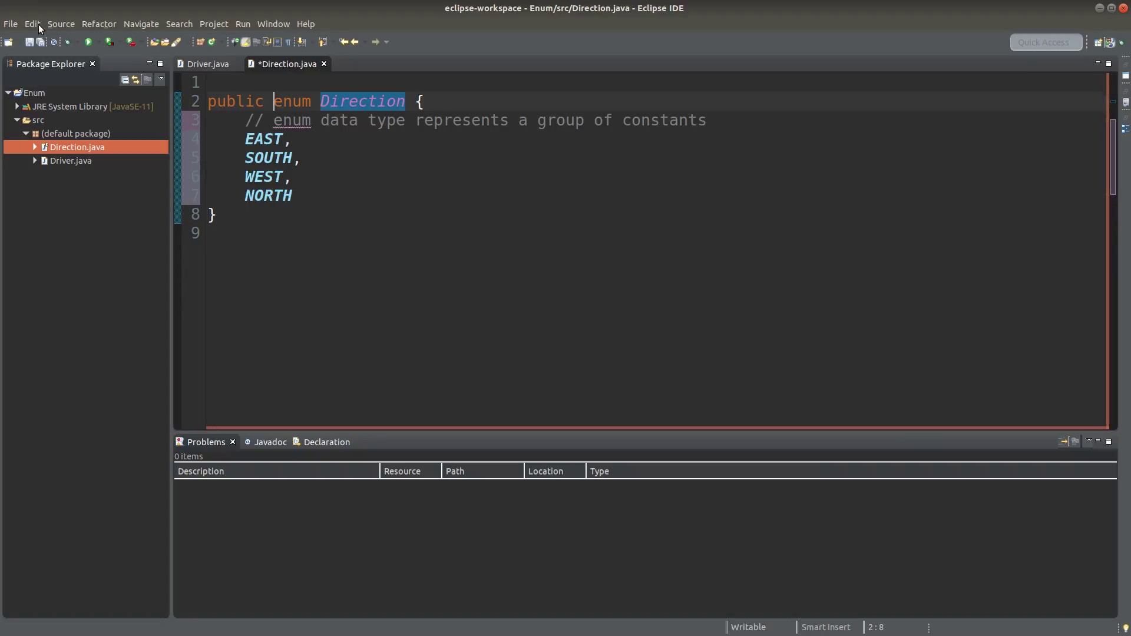
Save Direction.java and arrange the Driver and Direction editors side by side
left_click(31, 41)
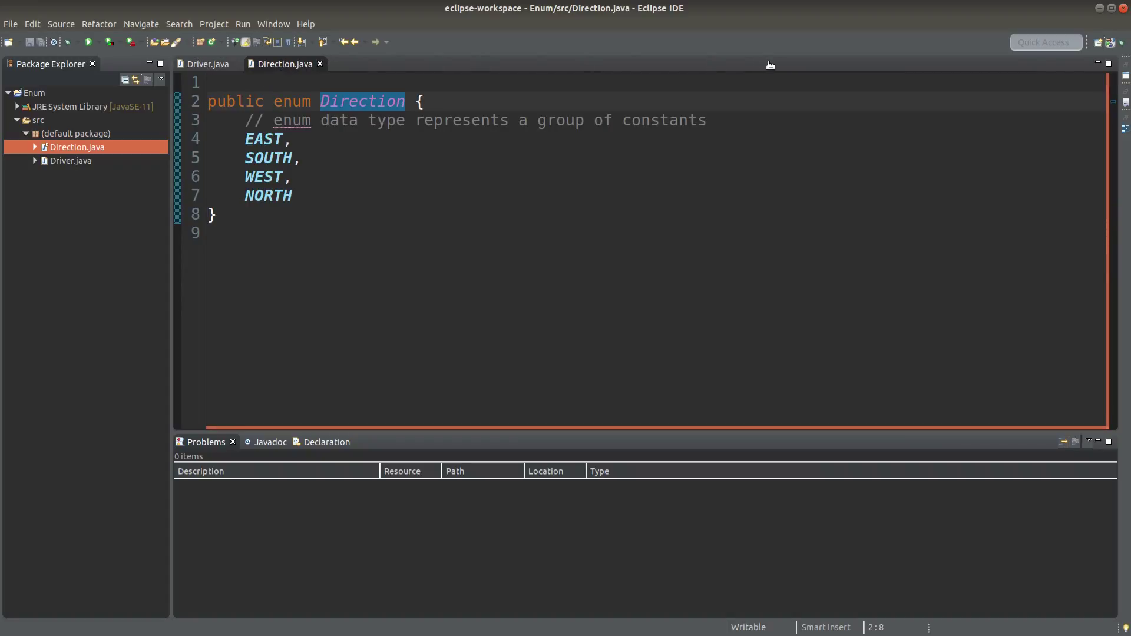
key("ctrl+shift+minus")
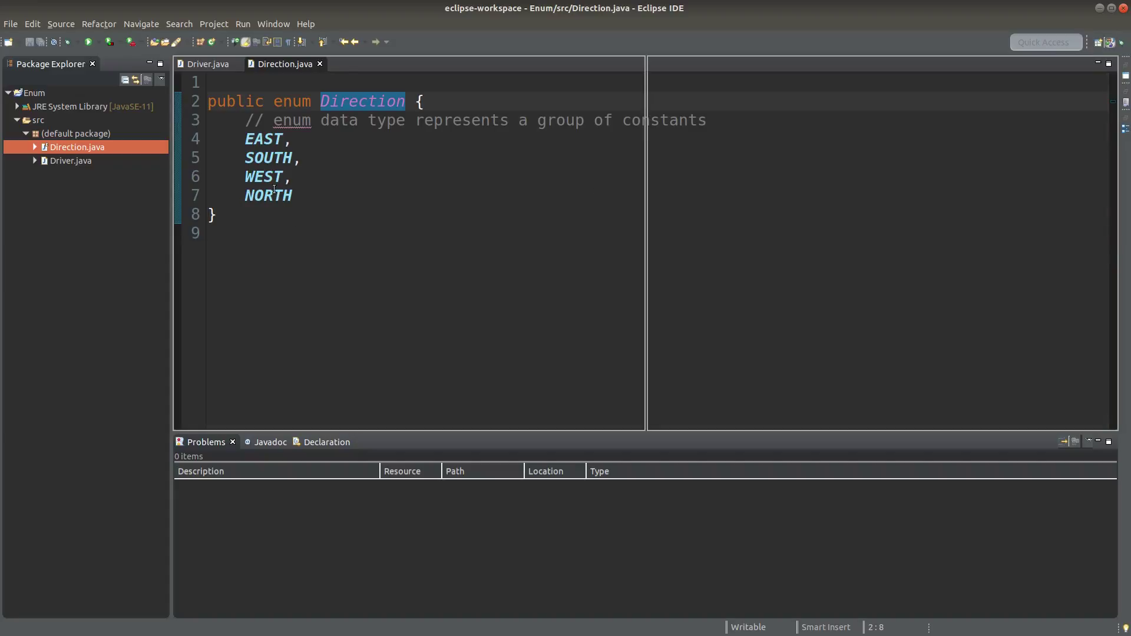
key("ctrl+shift+bracketleft")
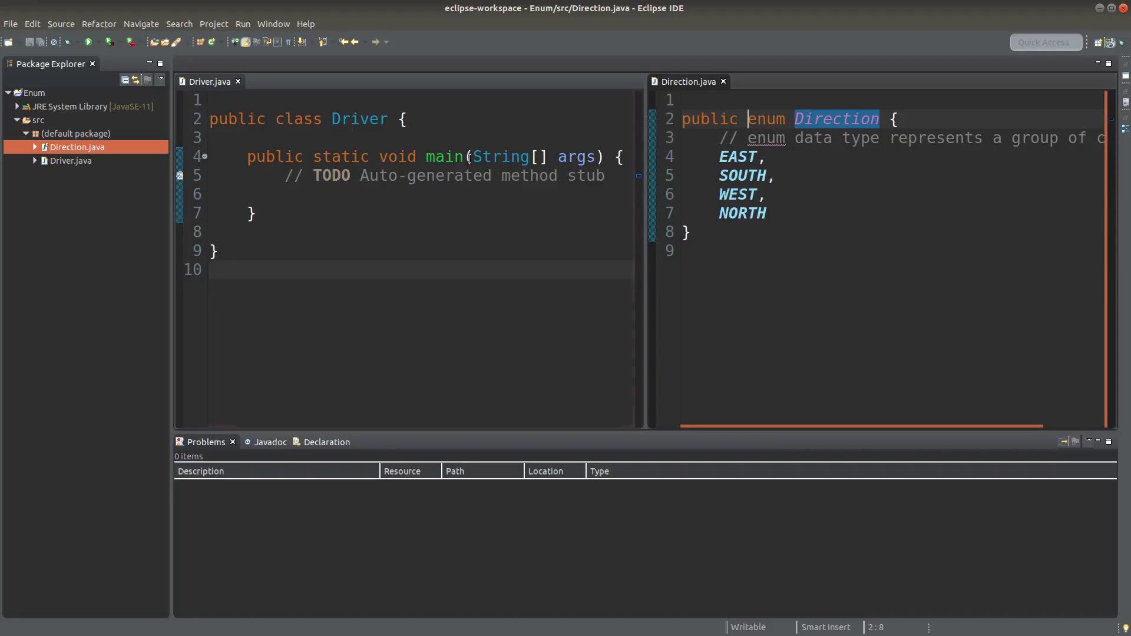
Widen the Driver pane and delete the auto-generated TODO comment in main
left_click_drag(285, 176, 607, 176)
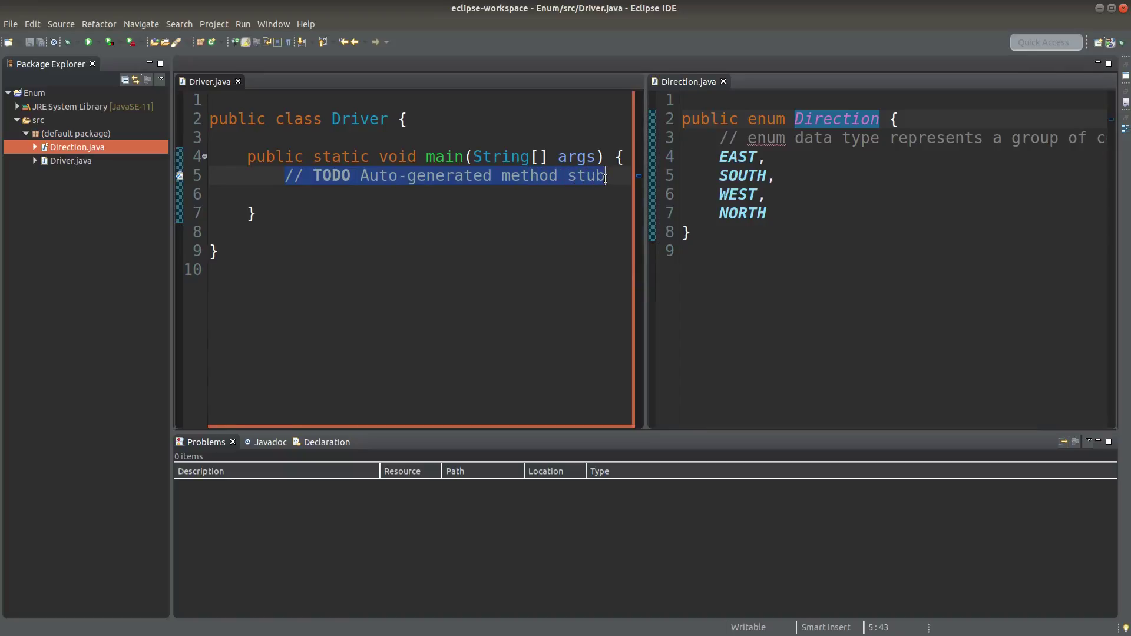
left_click_drag(646, 209, 729, 204)
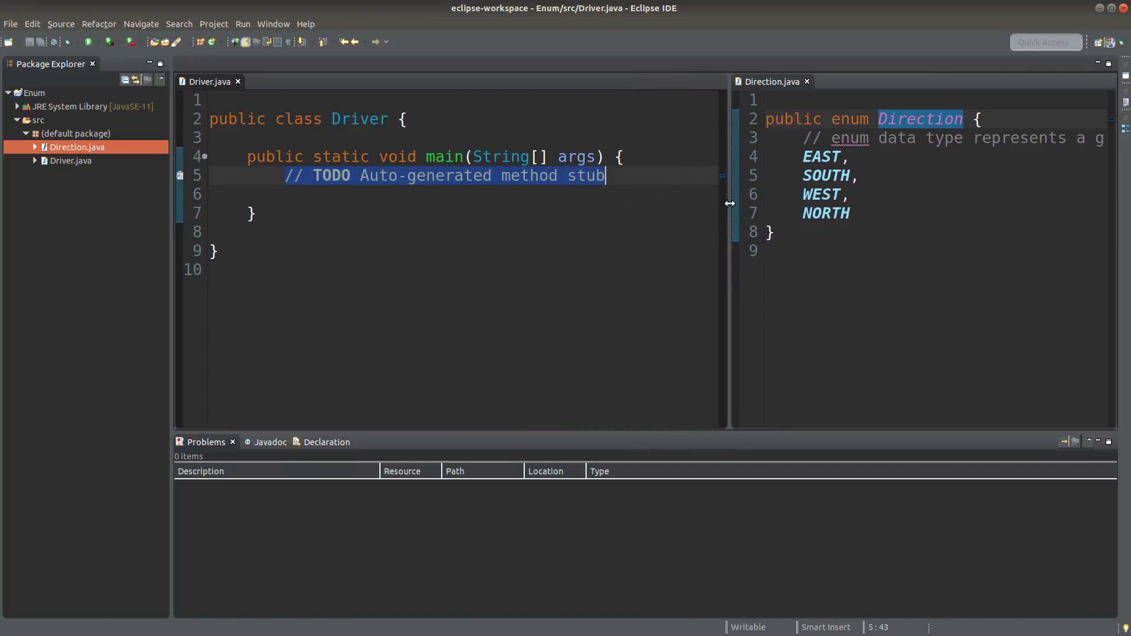
key("Delete")
type("D")
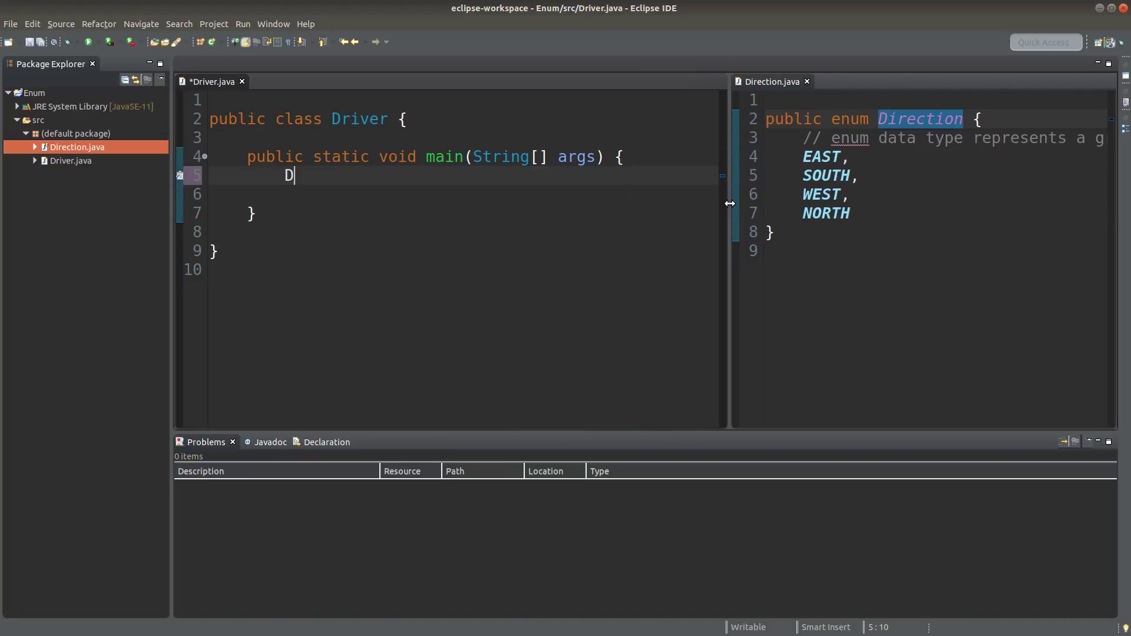
type("irection ")
type("myOrientation")
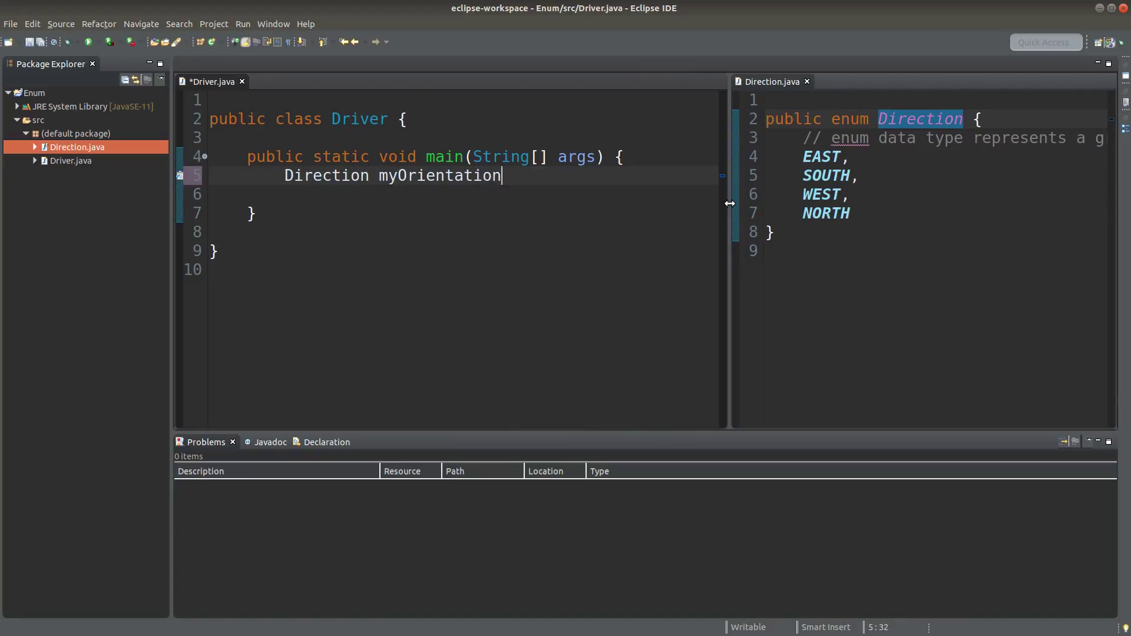
type(" = Direct")
type("ion.EWST;")
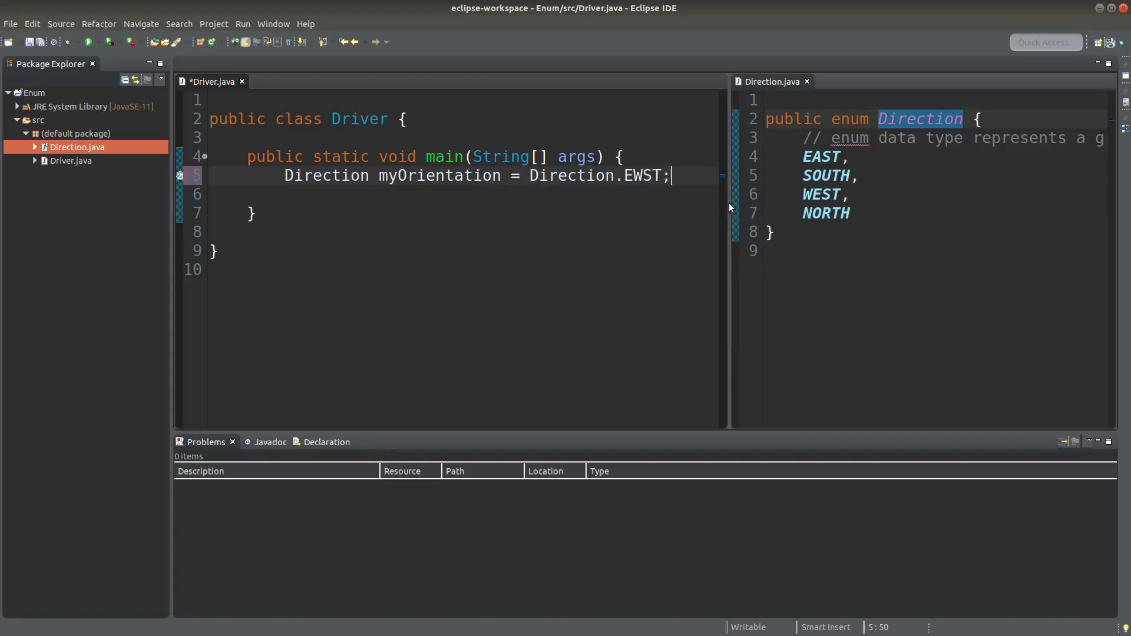
Declare 'Direction myOrientation = Direction.WEST;', correcting the misspelled EWST, and highlight myOrientation
key("BackSpace")
key("BackSpace")
key("BackSpace")
key("BackSpace")
key("BackSpace")
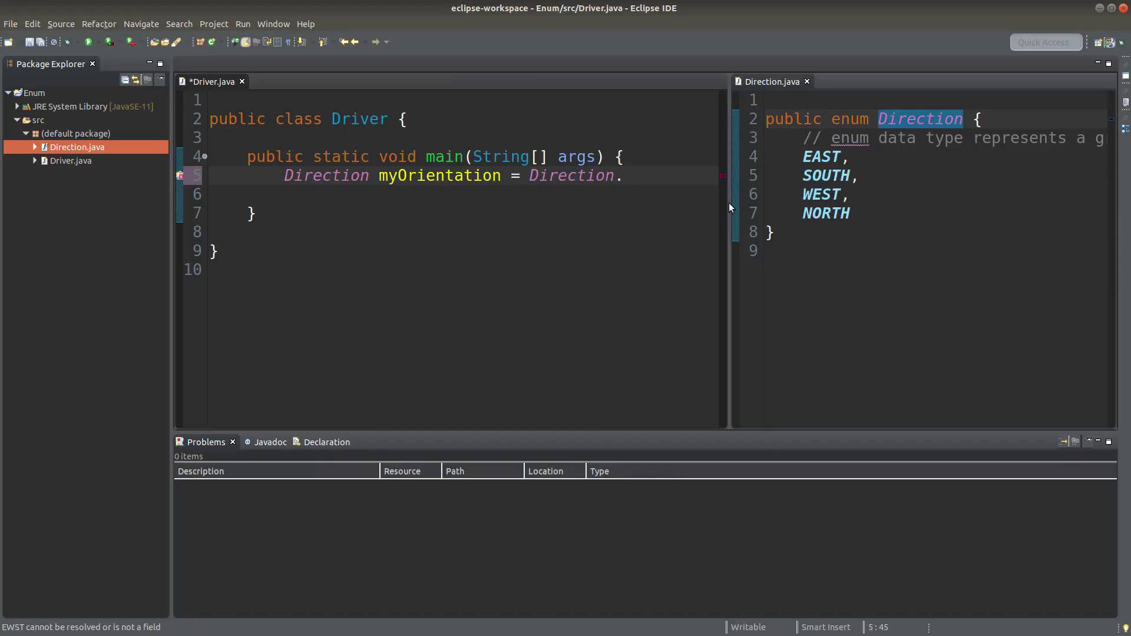
type("WS")
key("BackSpace")
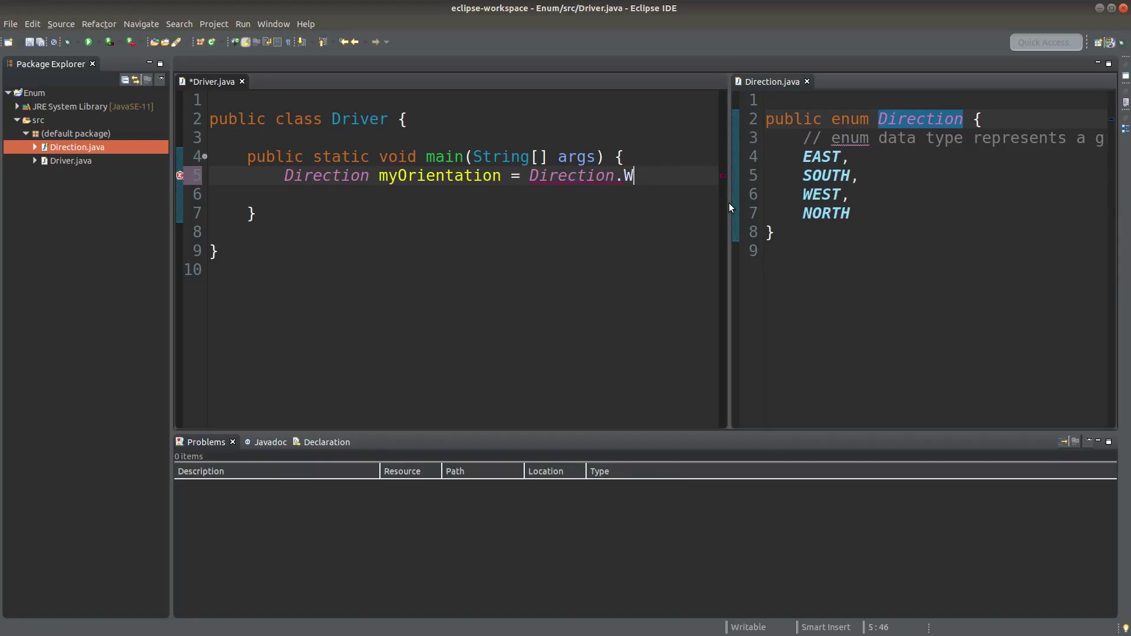
type("ES")
key("BackSpace")
type("ST;")
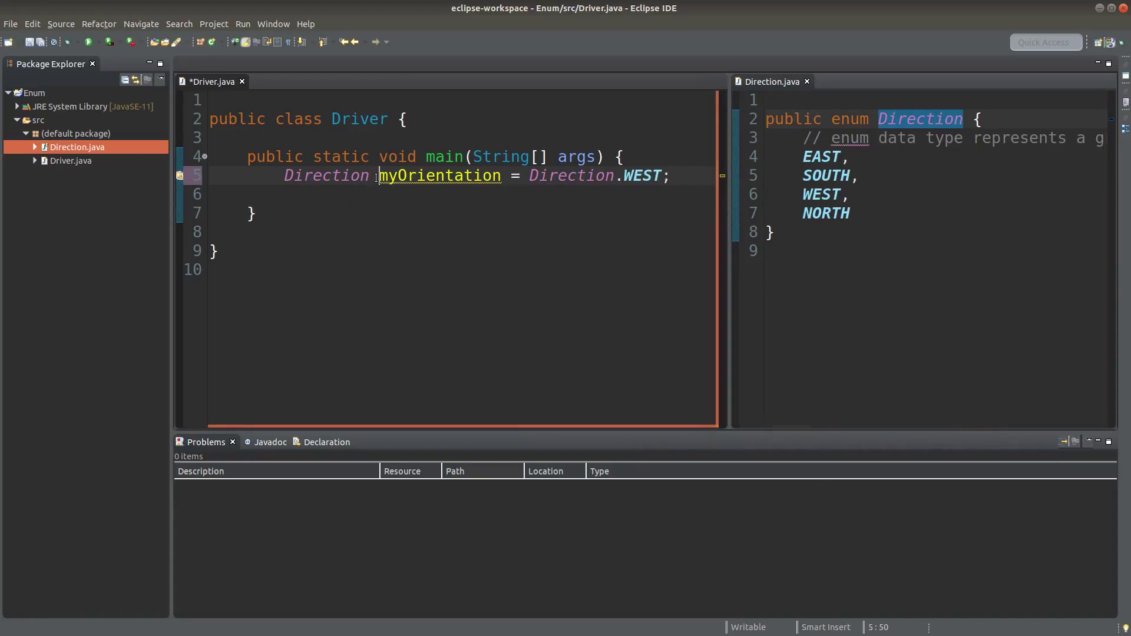
left_click(494, 176)
mouse_move(439, 175)
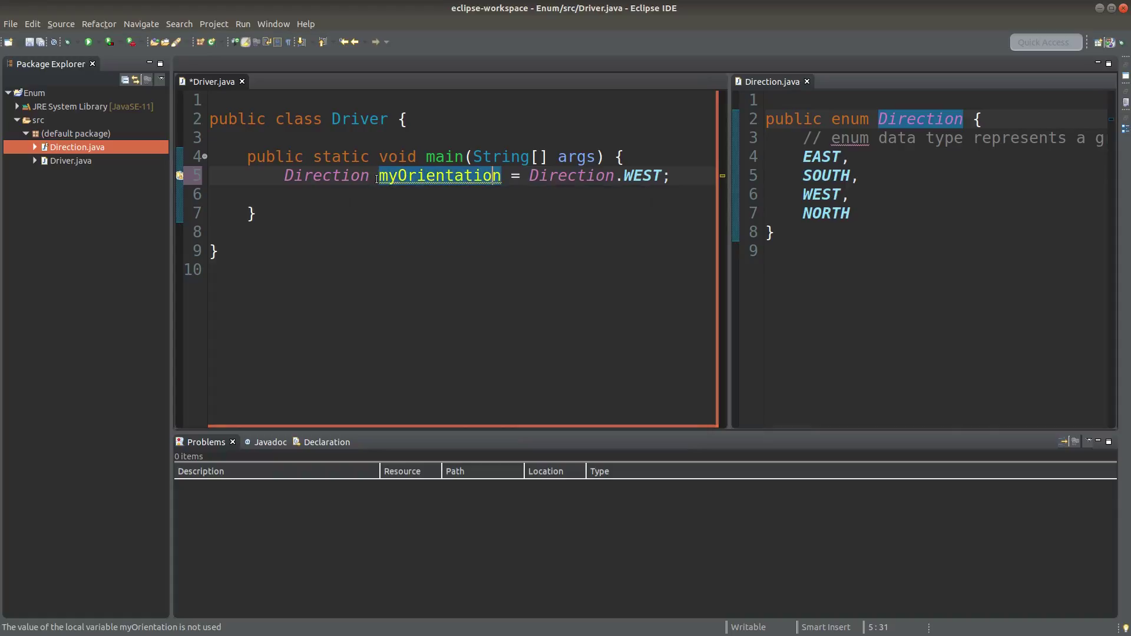
left_click_drag(380, 176, 507, 178)
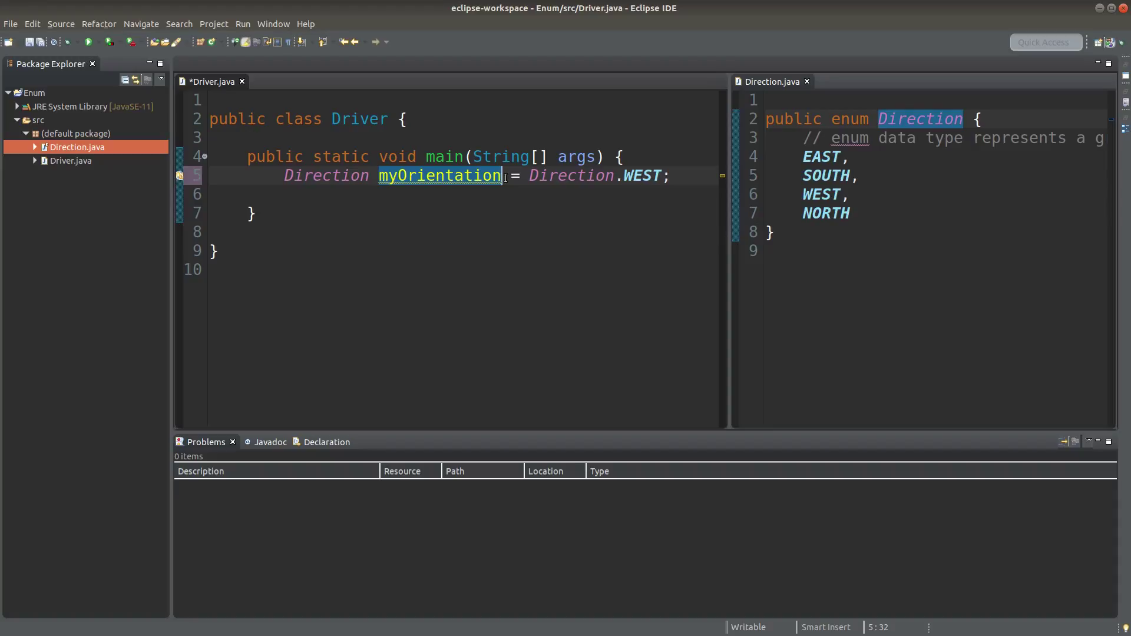
Add 'if (myOrientation == Direction.NORTH)' whose body prints "You are facing north"
left_click(699, 173)
key("Return")
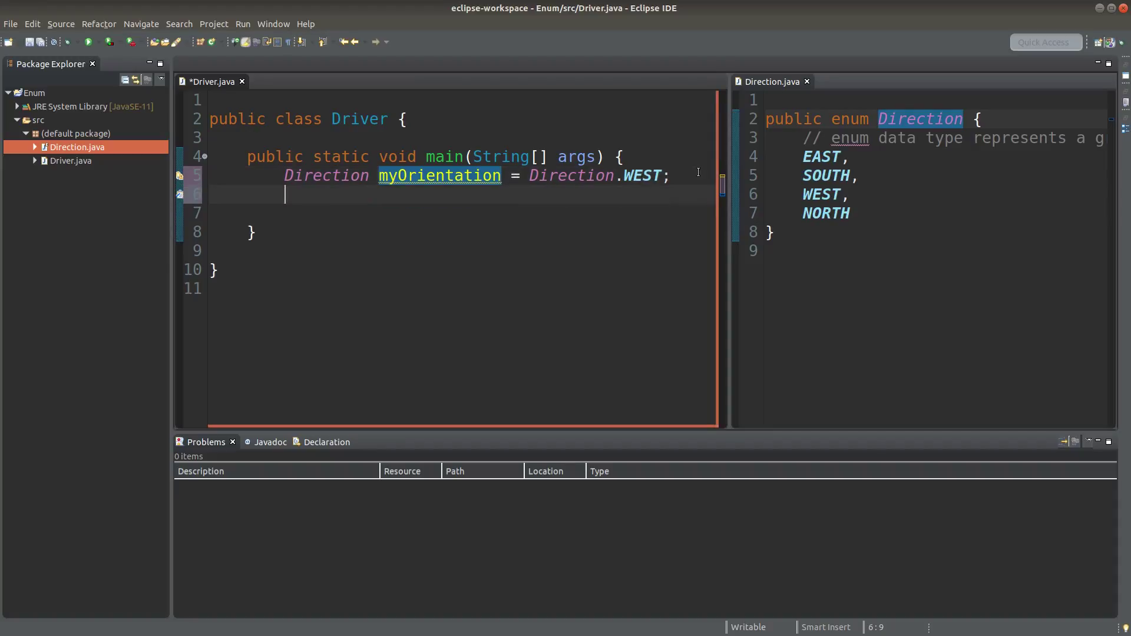
type("if (myOri")
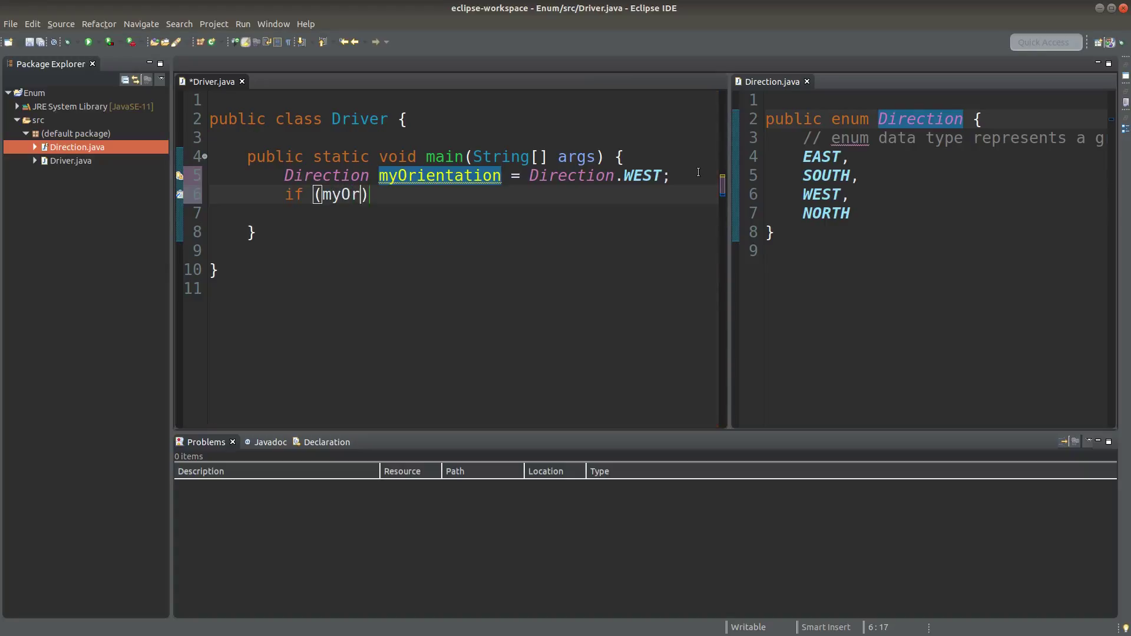
type("entation =")
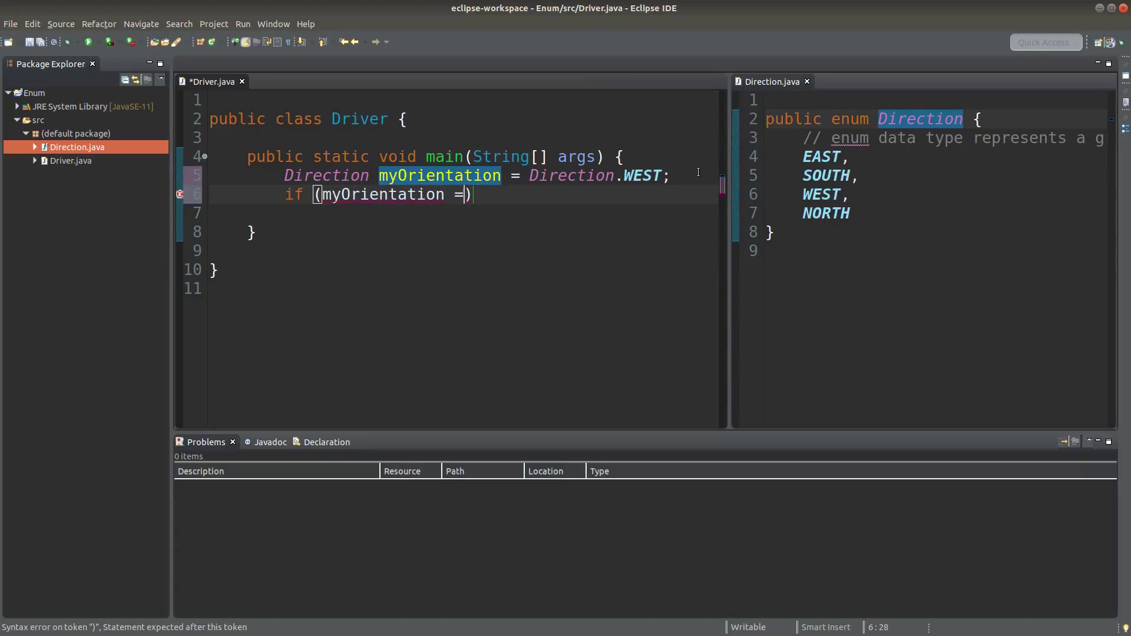
type("= Dir")
key("BackSpace")
key("BackSpace")
type("irec")
type("tion.N")
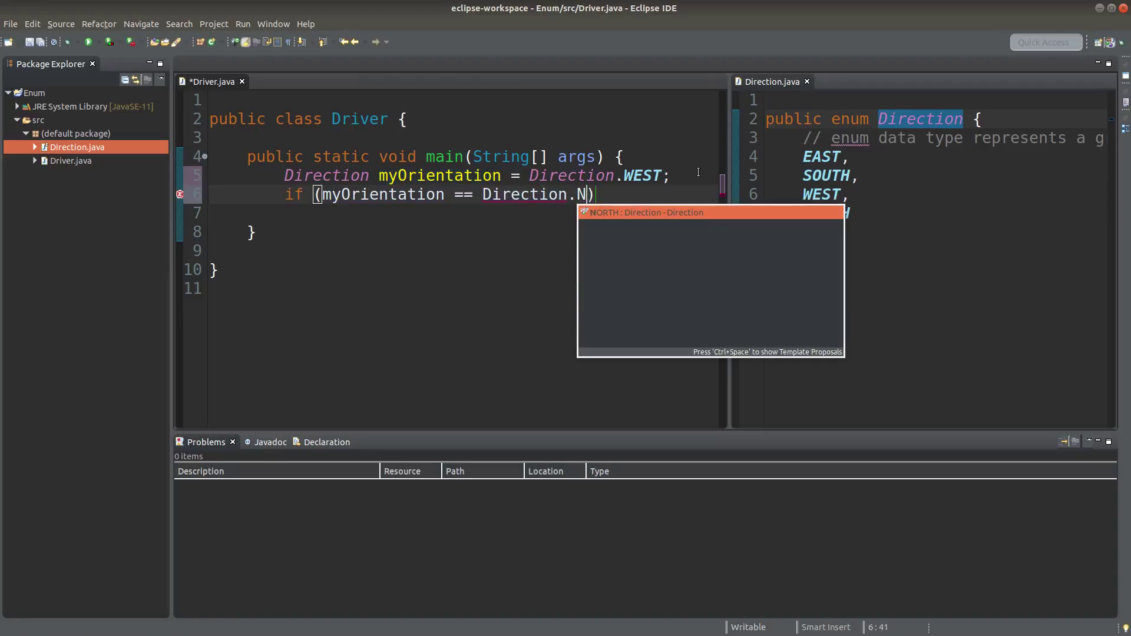
type("ORTH)")
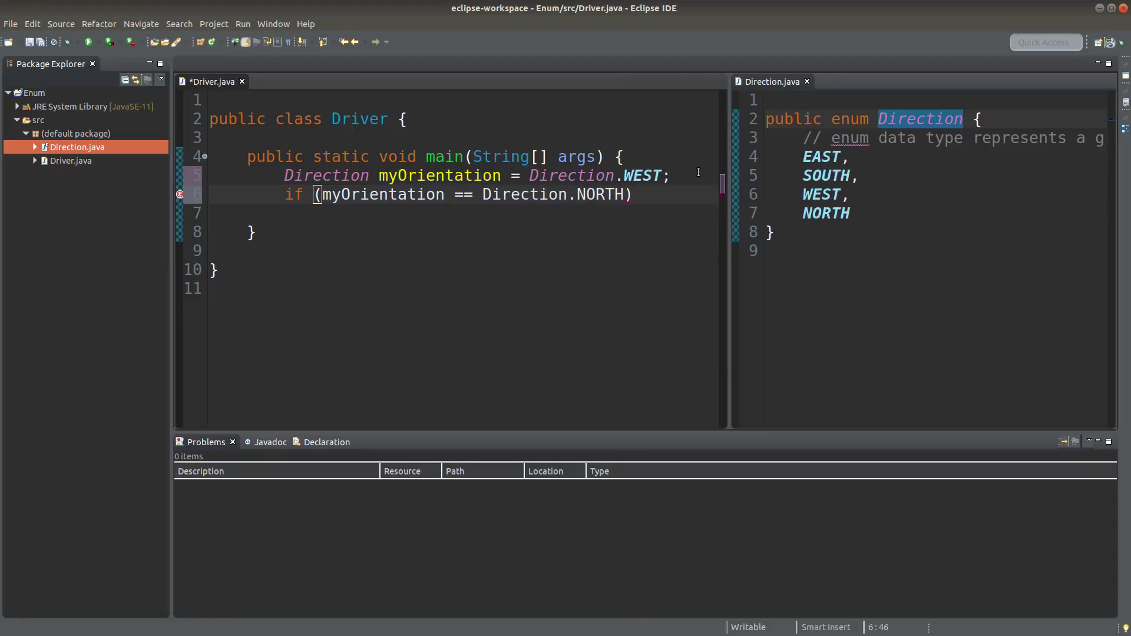
type(" {")
key("Return")
type("System.")
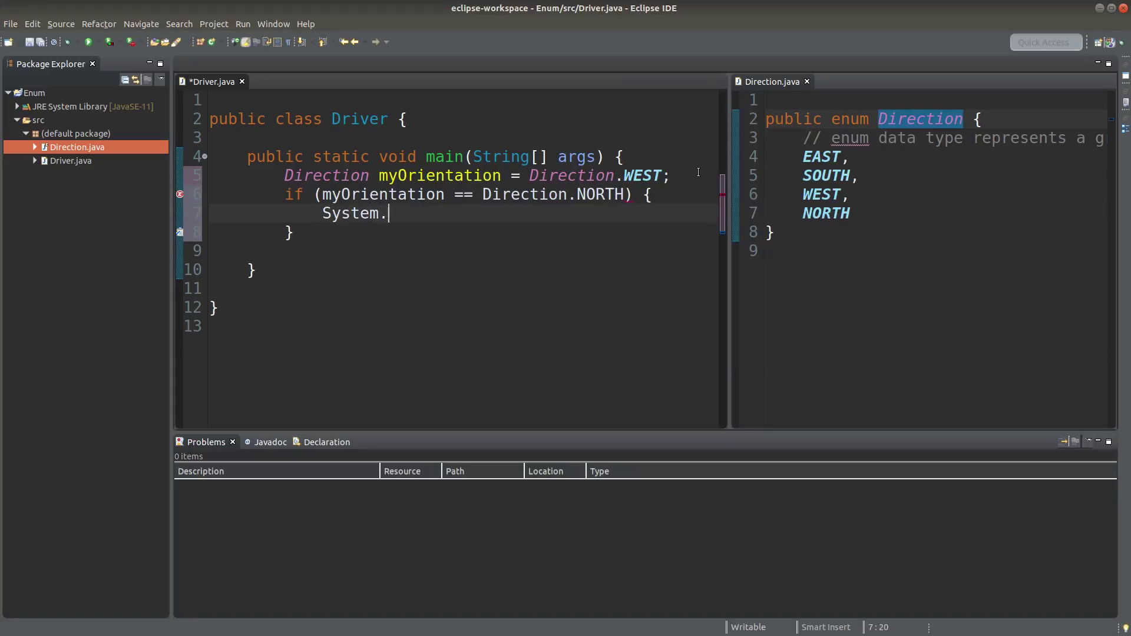
type("out.println(")
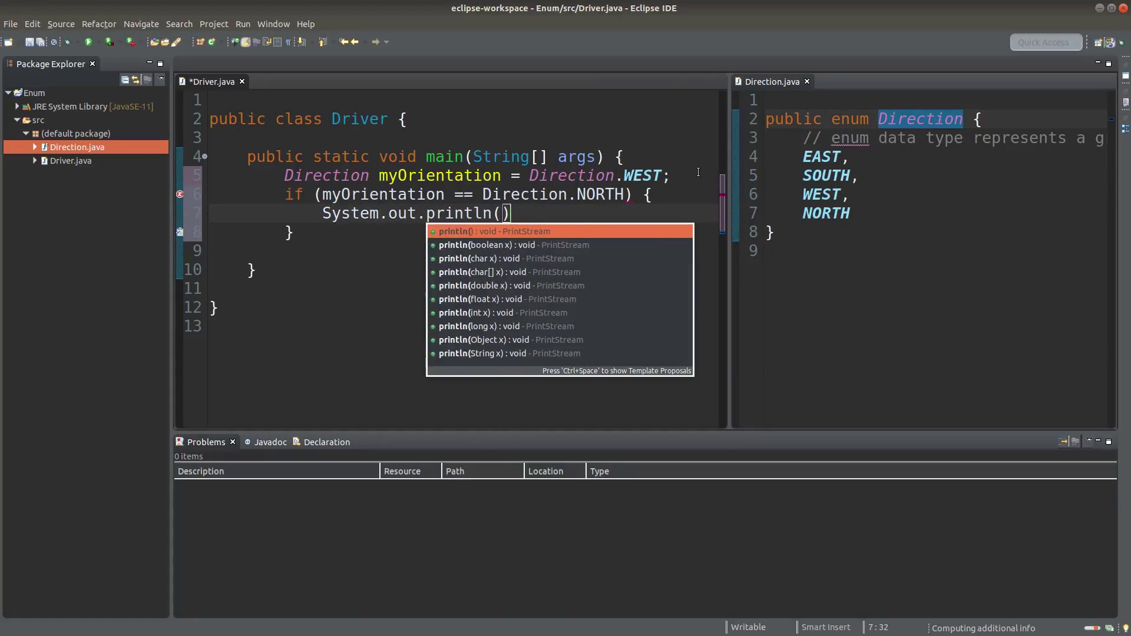
type("\"You a")
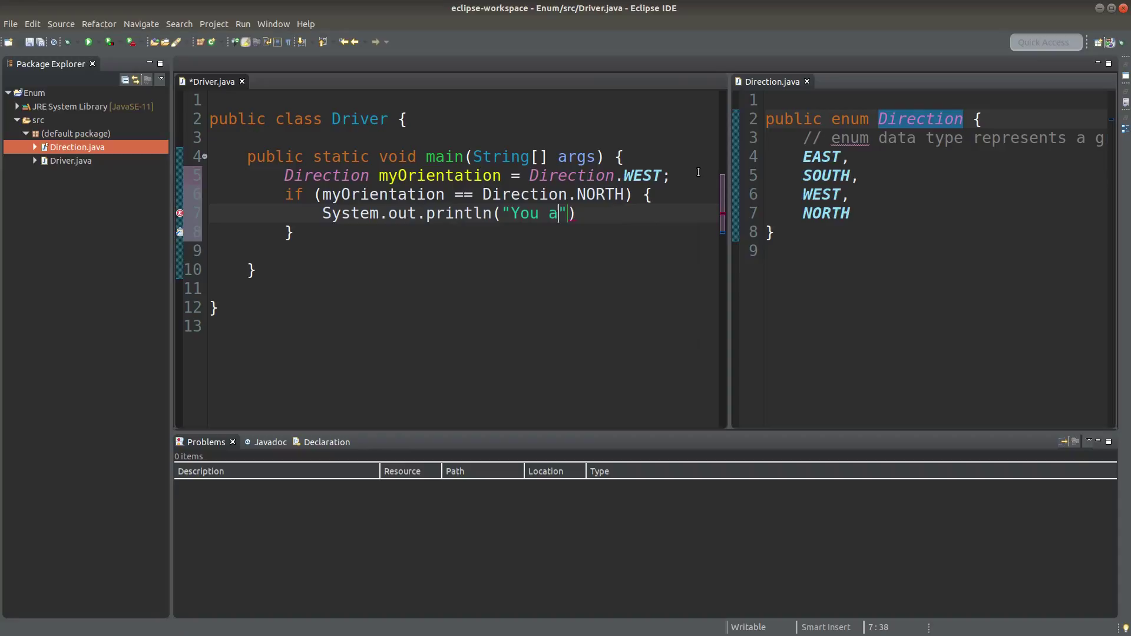
type("re facing ")
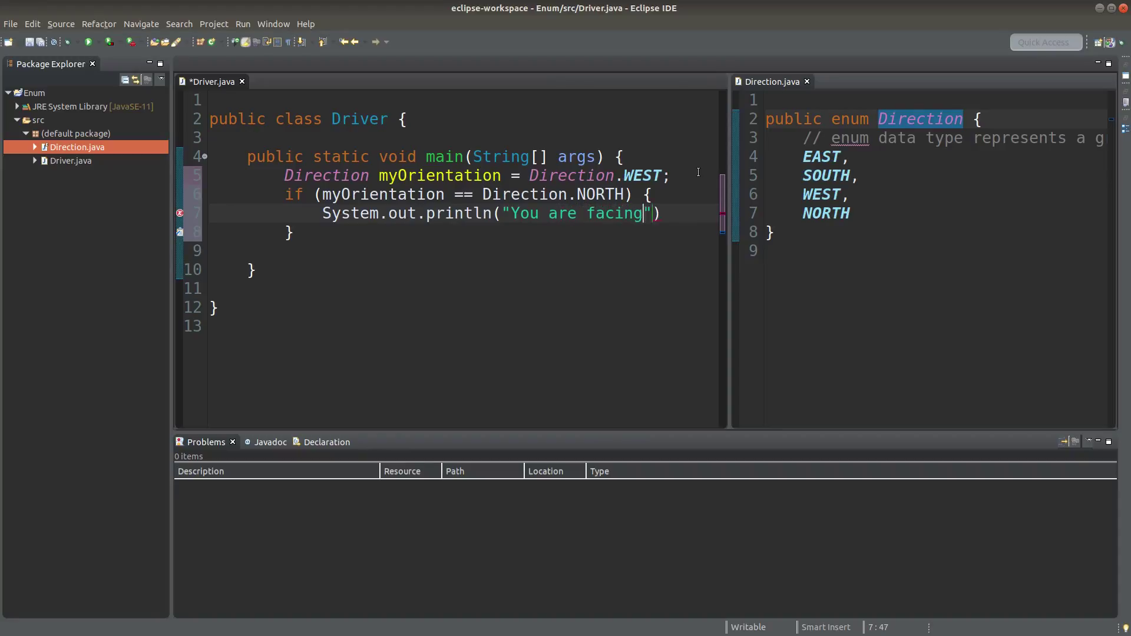
type("north")
type("\");")
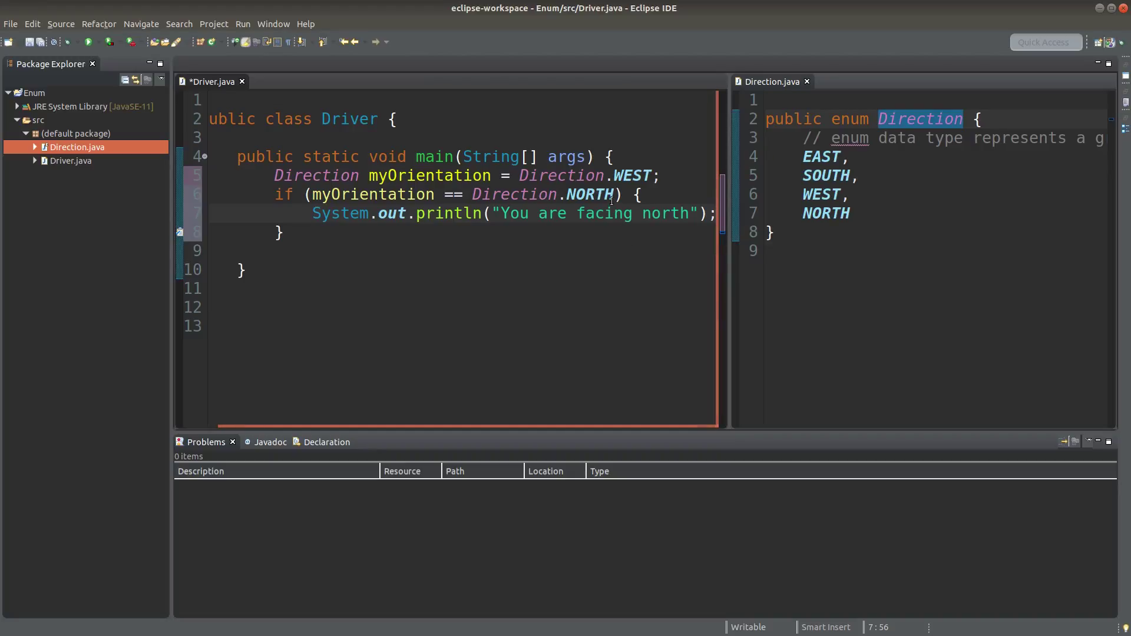
left_click_drag(617, 194, 567, 195)
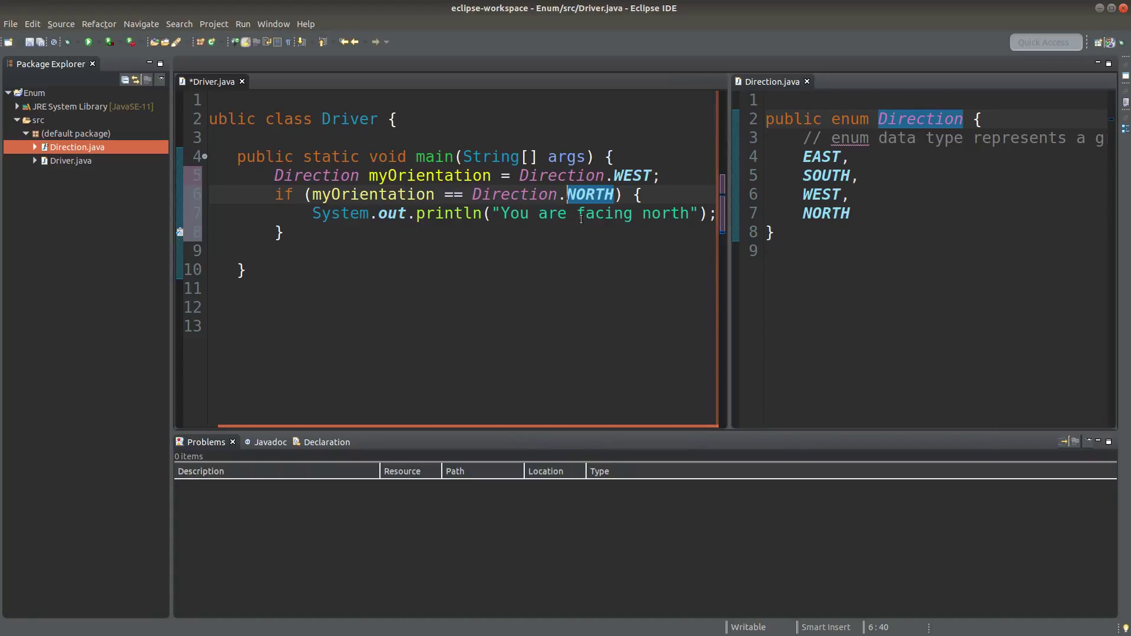
Add an else block containing System.out.println("You're not facing north");
left_click(285, 233)
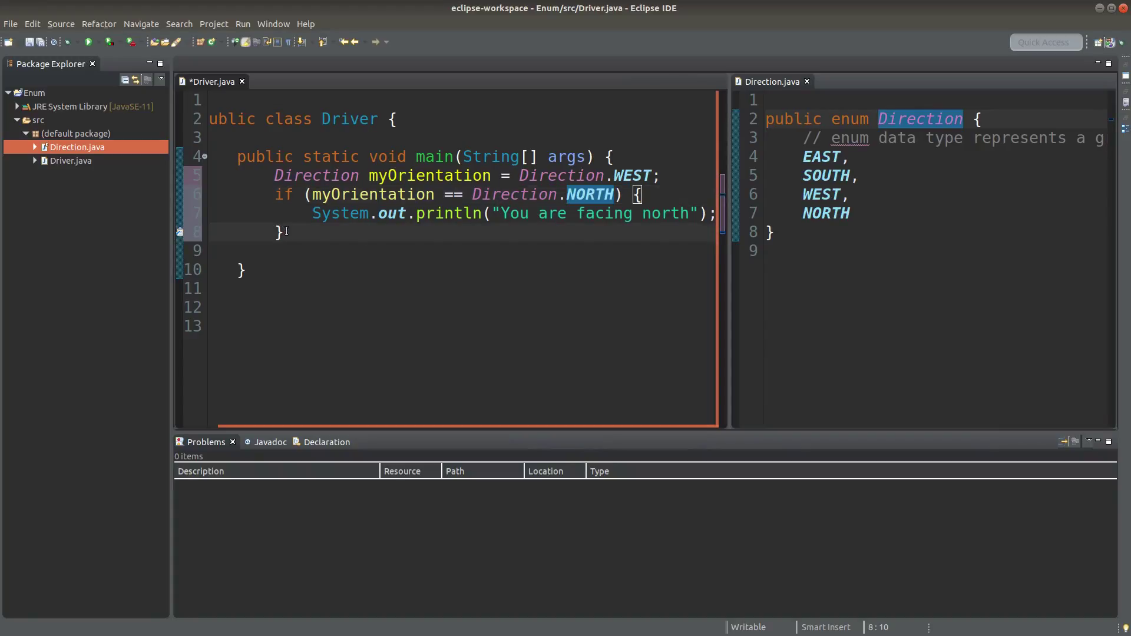
key("Return")
type("else ")
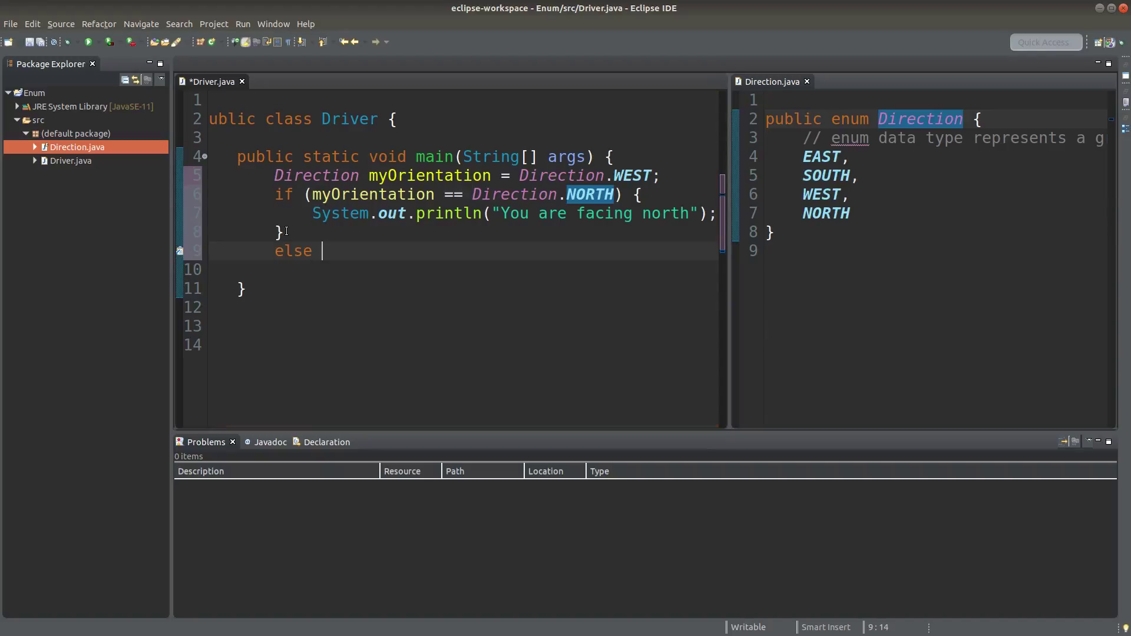
type("{")
key("Return")
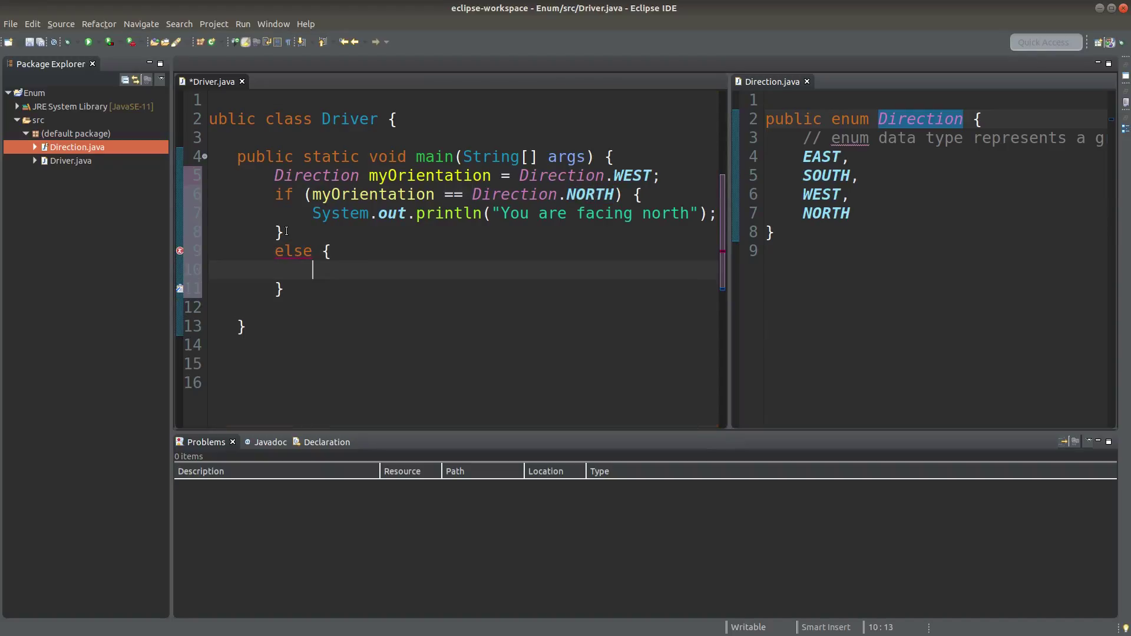
type("SYste")
key("BackSpace")
key("BackSpace")
key("BackSpace")
type("yst")
type("em.out.println(")
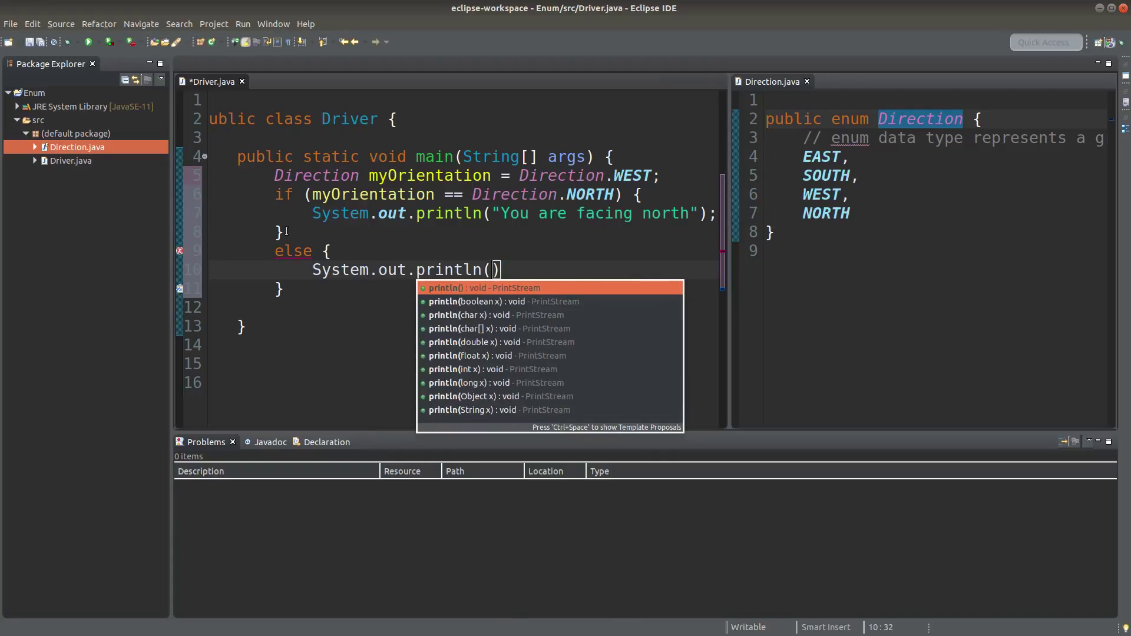
type("\"You're")
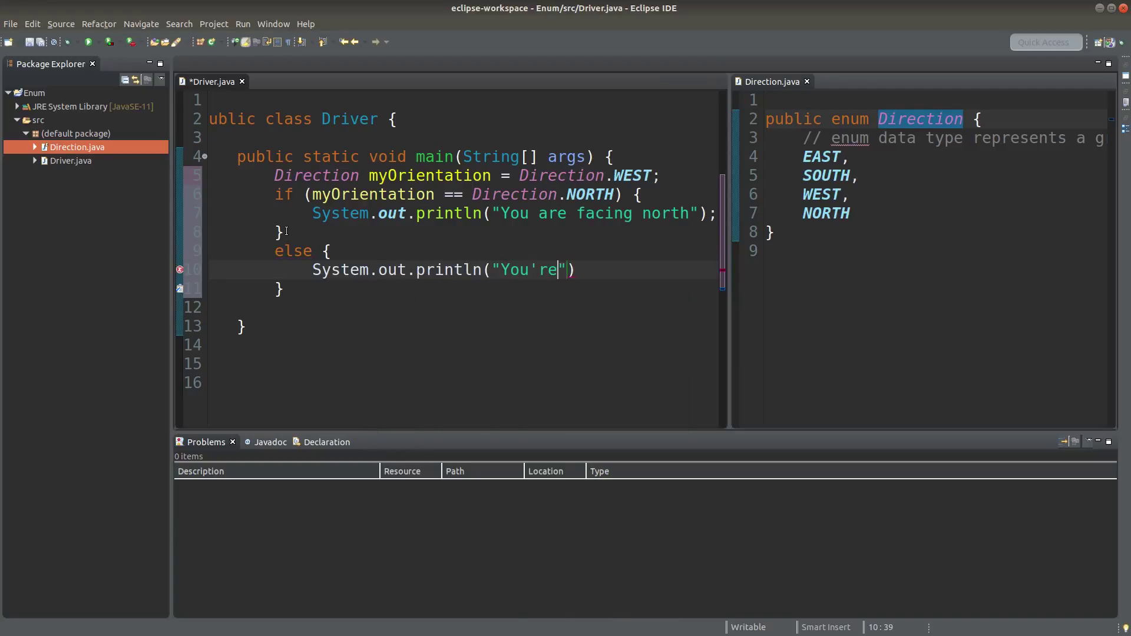
type(" not facing nort")
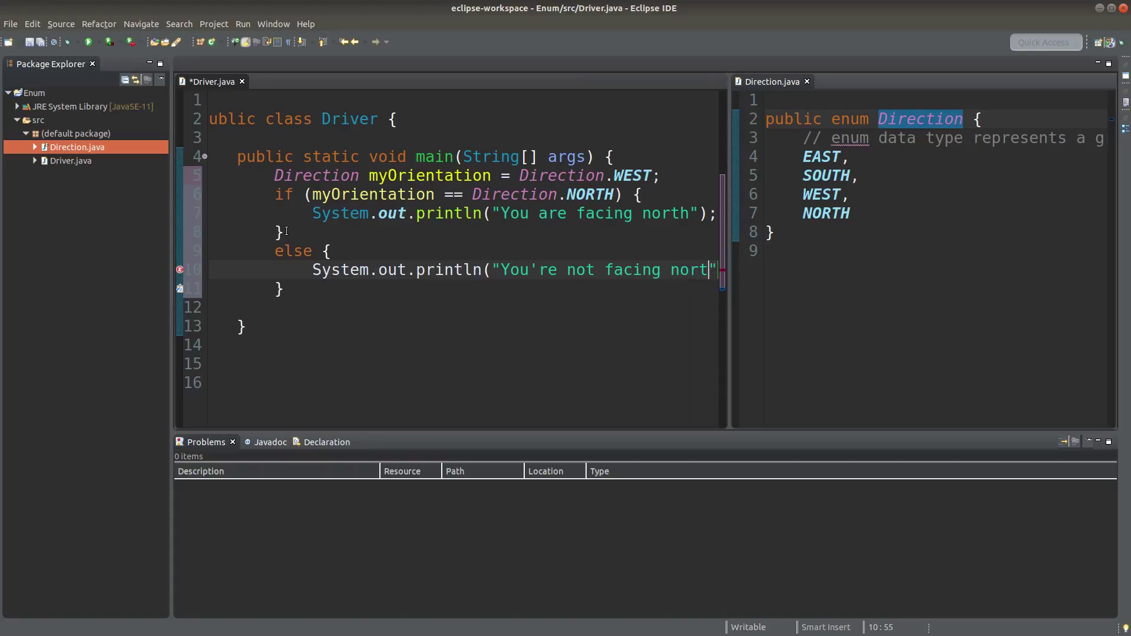
type("hrth")
key("End")
type(";")
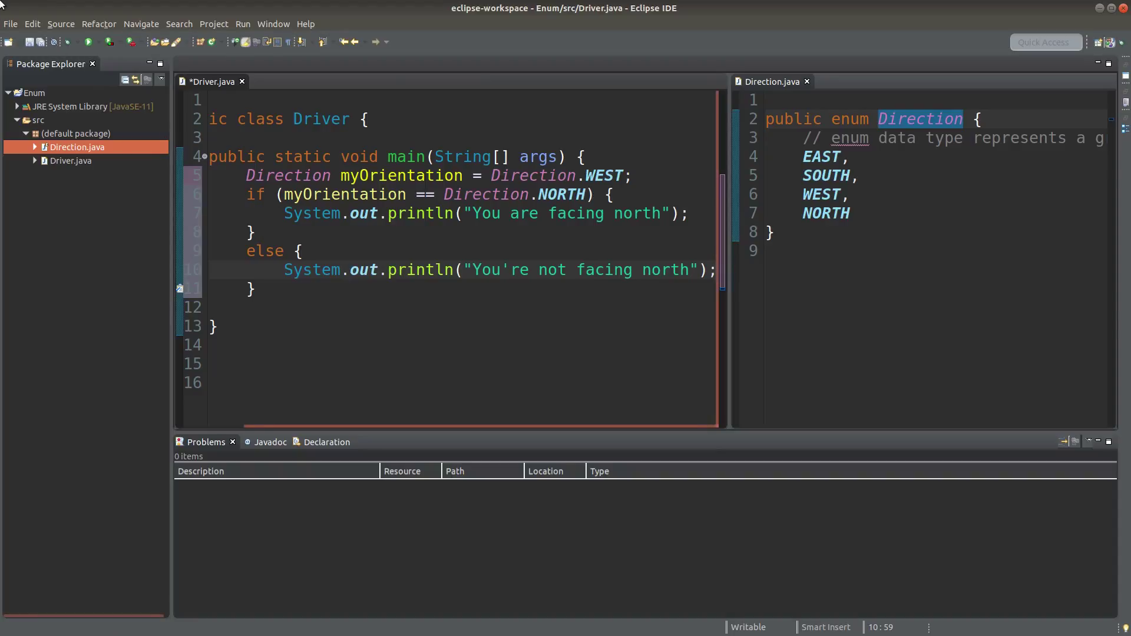
Save and run Driver, then enlarge the console and highlight "You're not facing north"
left_click(30, 41)
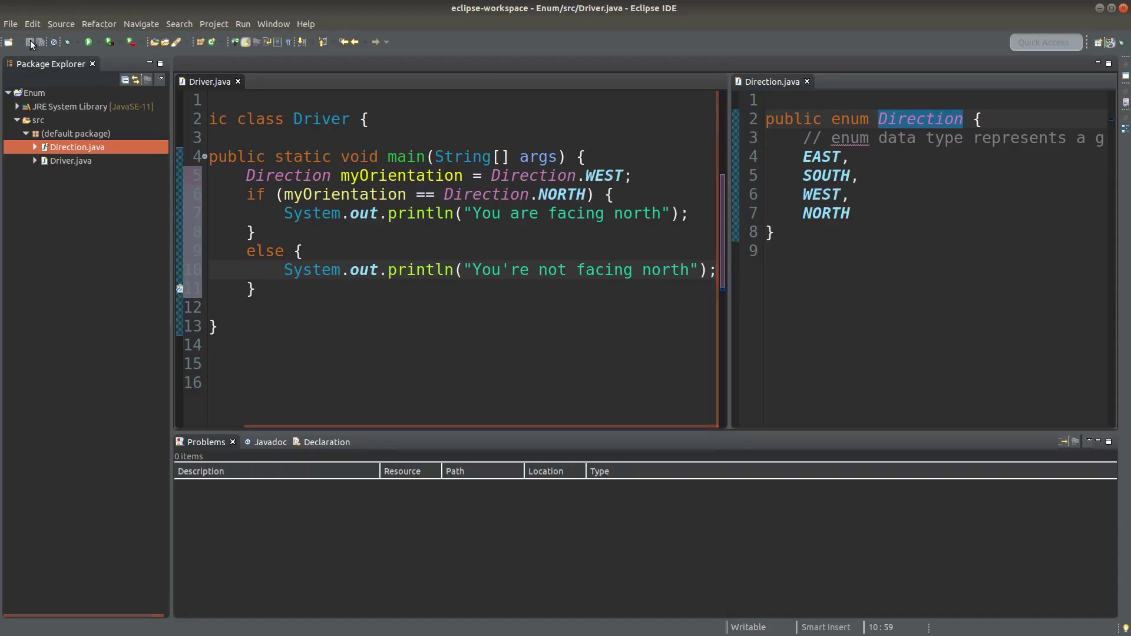
left_click(92, 46)
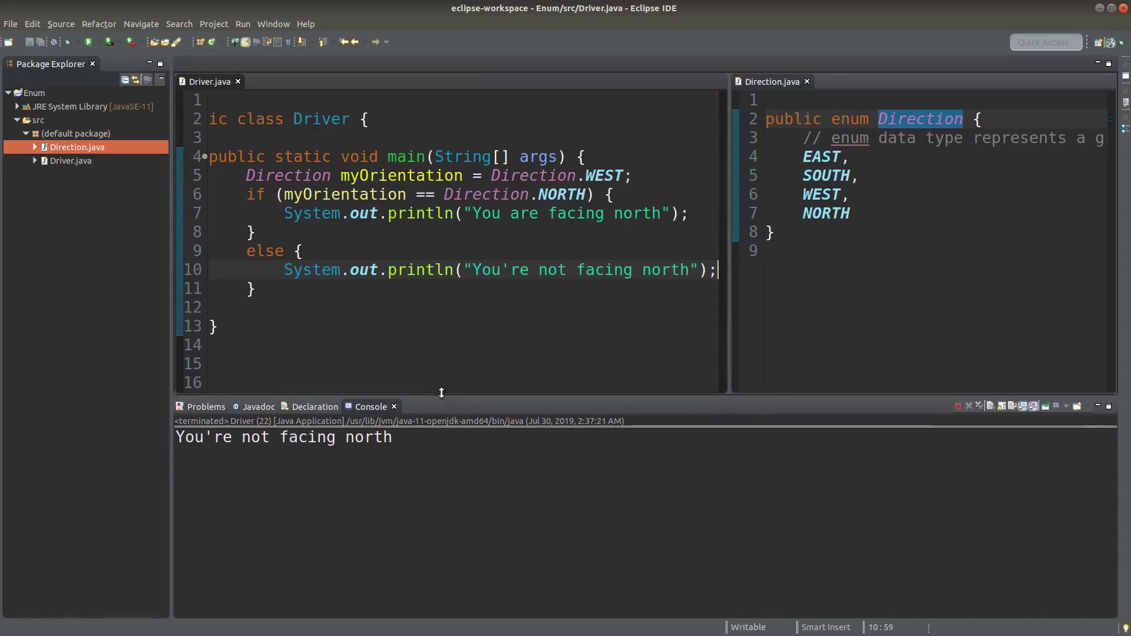
left_click_drag(435, 430, 435, 343)
left_click(398, 389)
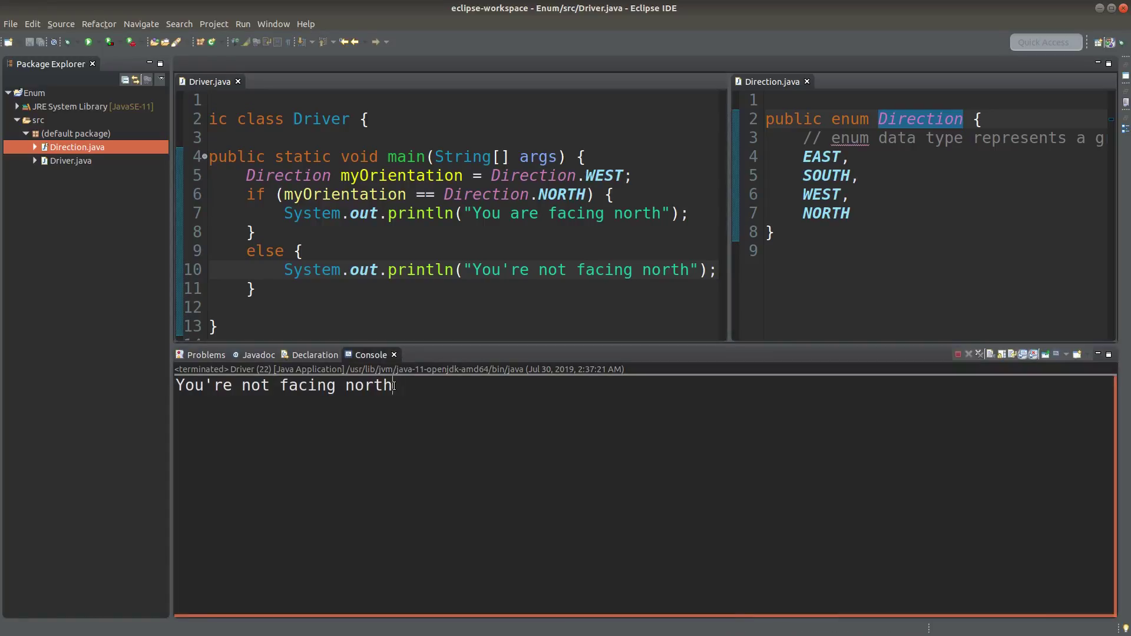
left_click_drag(397, 386, 176, 386)
left_click(427, 417)
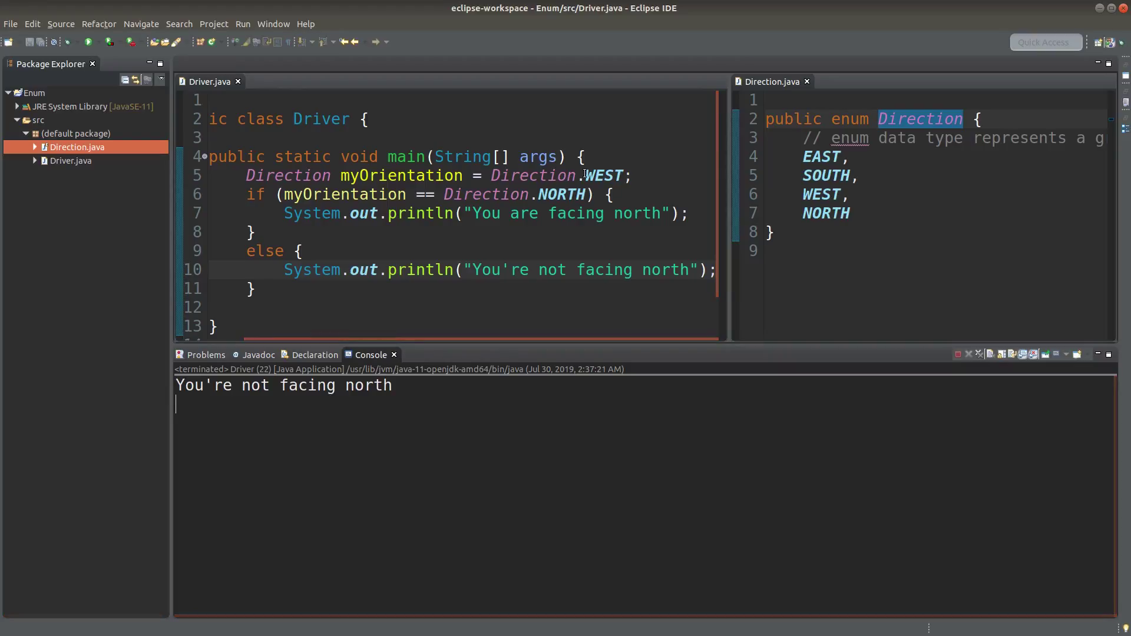
Highlight NORTH and == in the if condition, then add a blank line after the else block
left_click(624, 175)
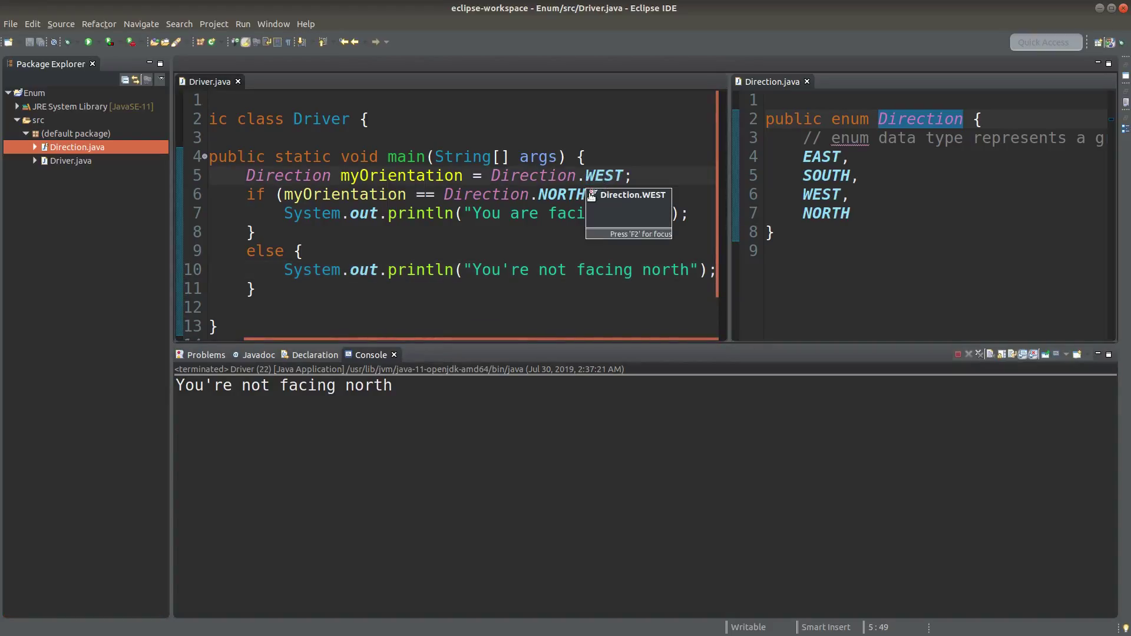
left_click_drag(537, 195, 586, 195)
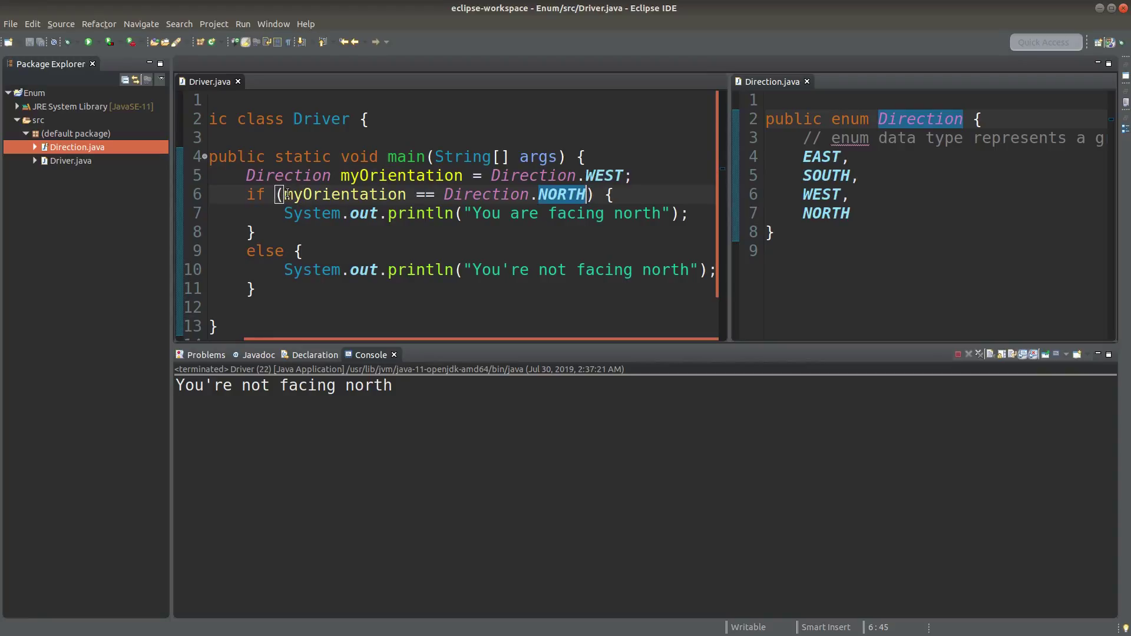
left_click_drag(438, 196, 416, 200)
left_click(417, 200)
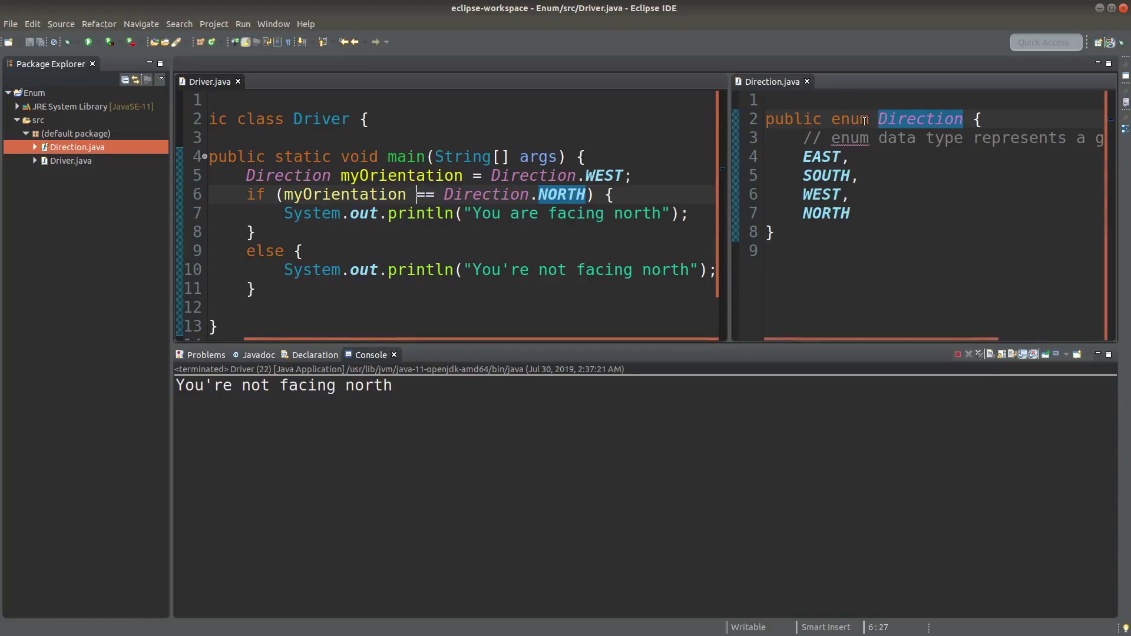
left_click(342, 289)
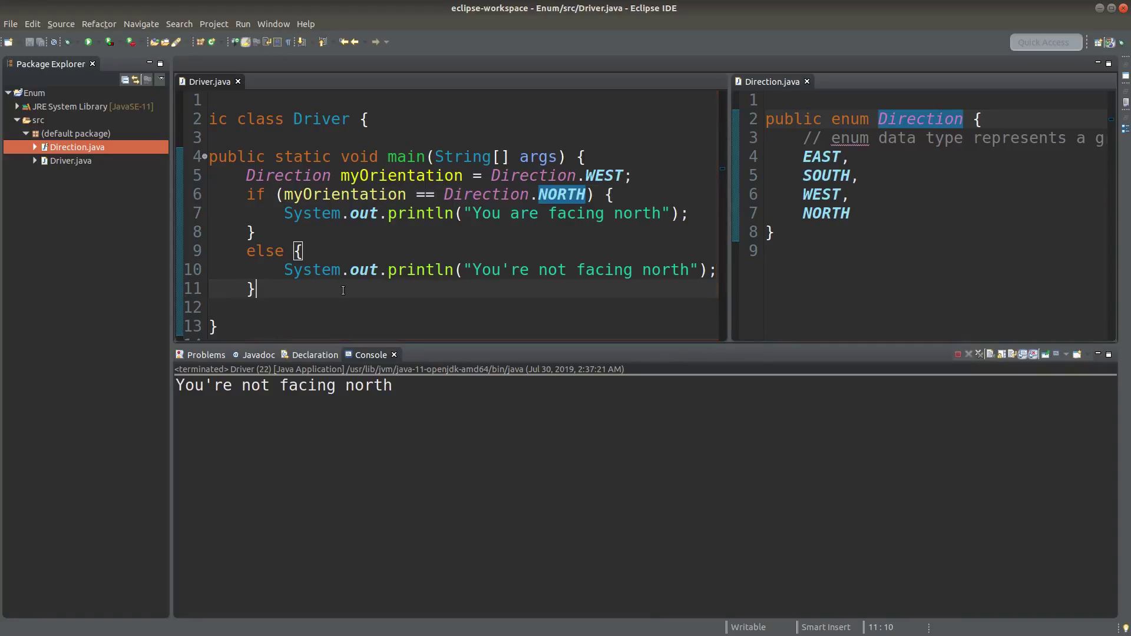
key("Return")
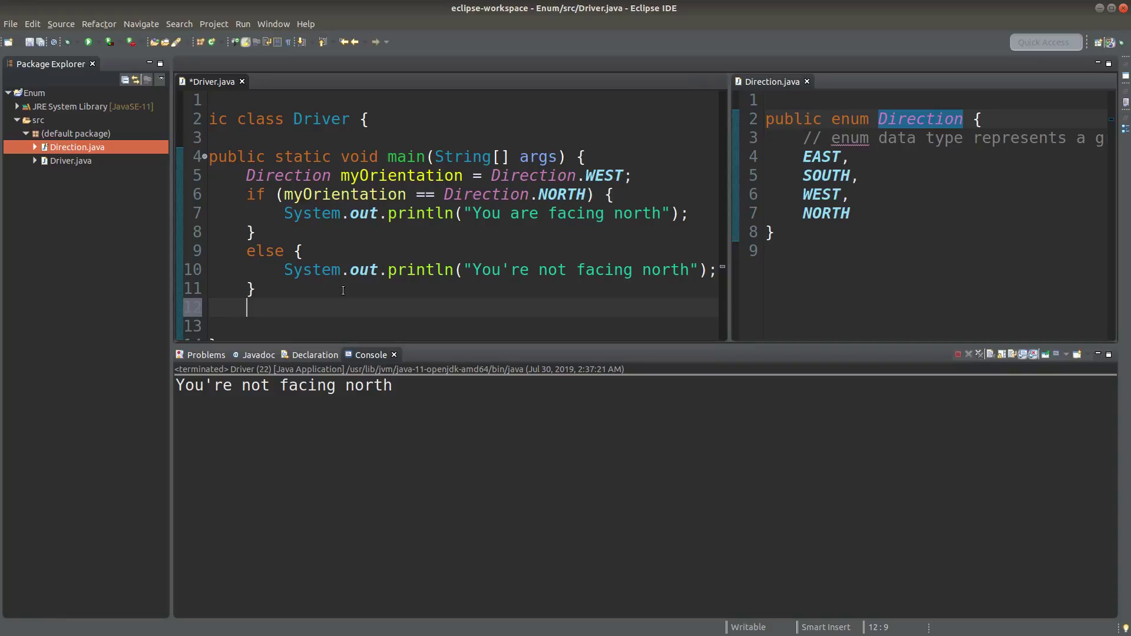
type("// ")
type("vla")
Type the comment '// values() to give an array of enum type elements', fixing typos
key("BackSpace")
key("BackSpace")
type("alues")
key("BackSpace")
type("())")
type("to g")
type("ive an array")
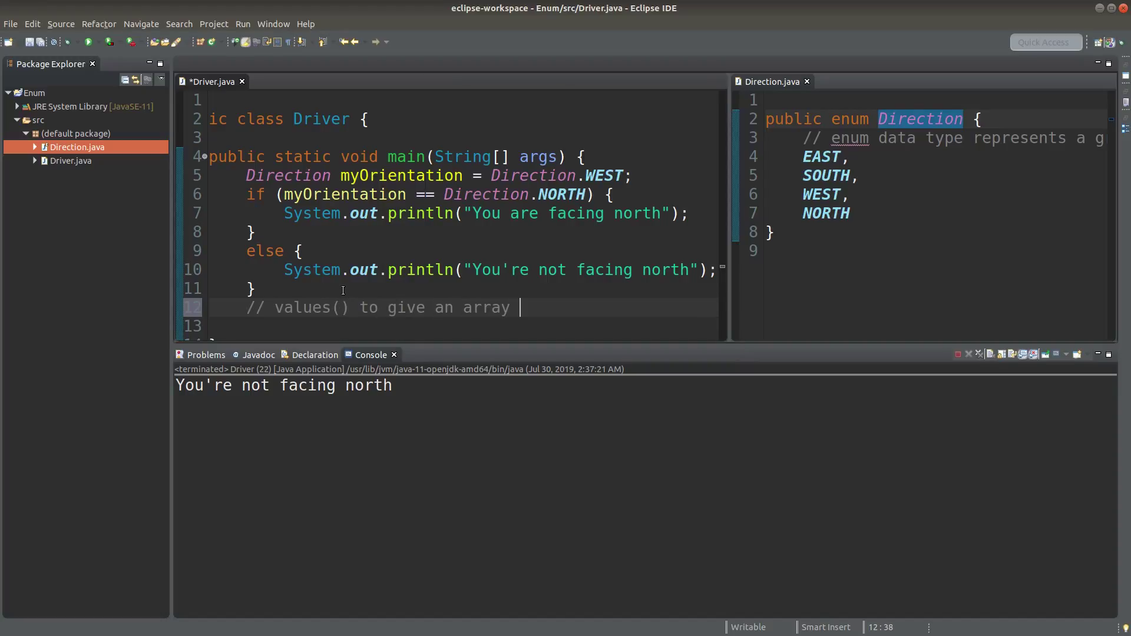
type(" of enum t")
type("ype eleme")
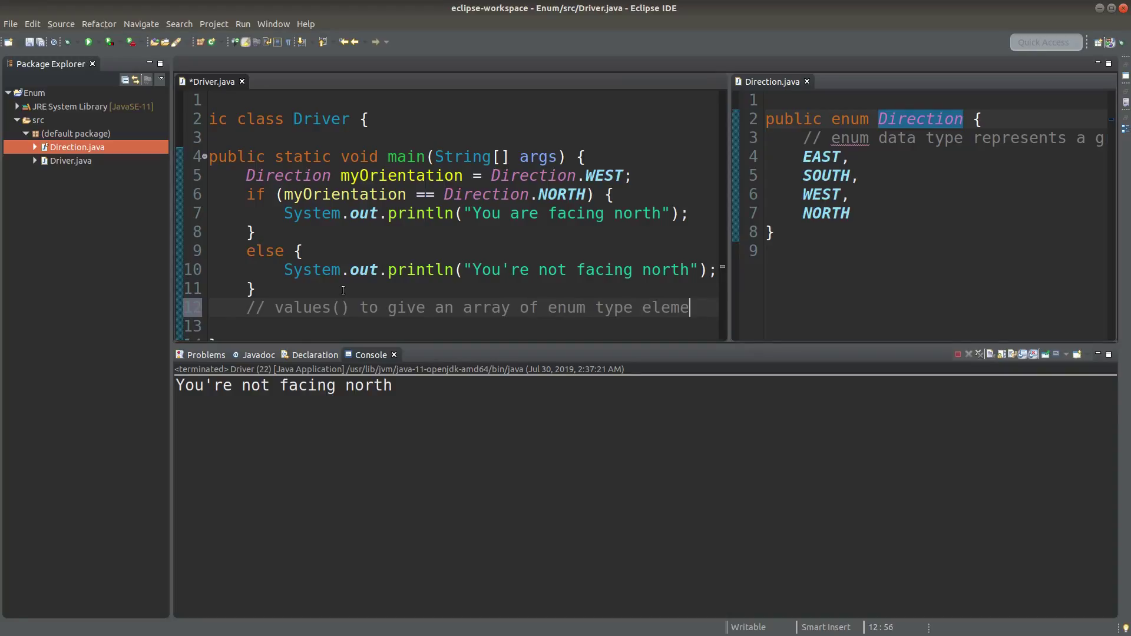
type("nts")
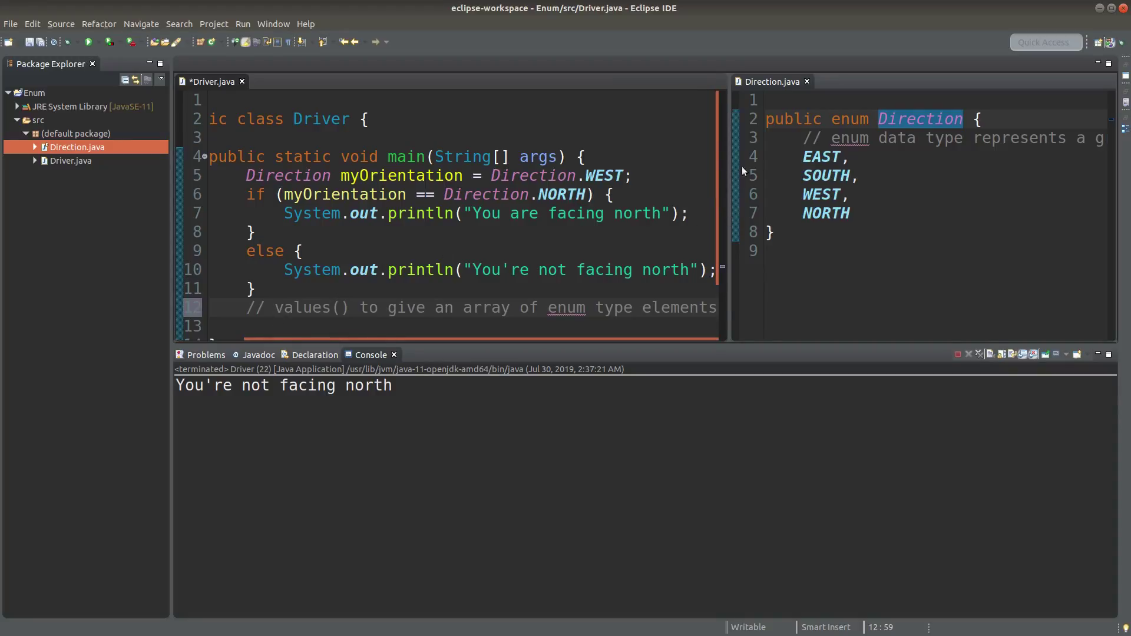
Widen the Driver.java editor beside Direction.java and place the caret on line 13
left_click(869, 125)
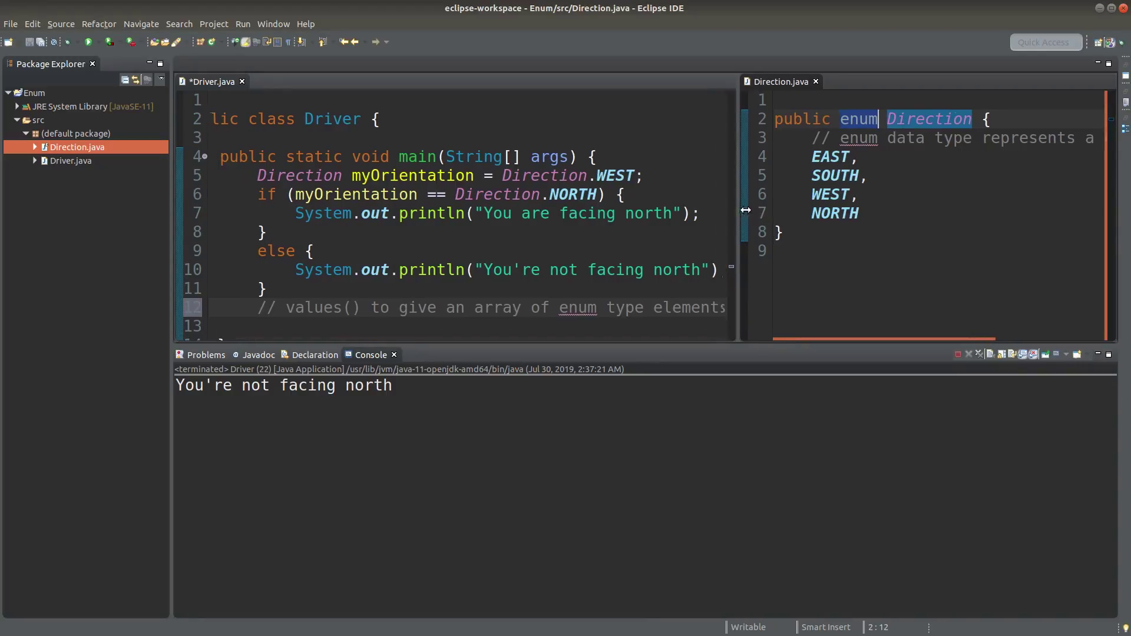
left_click_drag(731, 202, 782, 204)
scroll(634, 278, "down", 2)
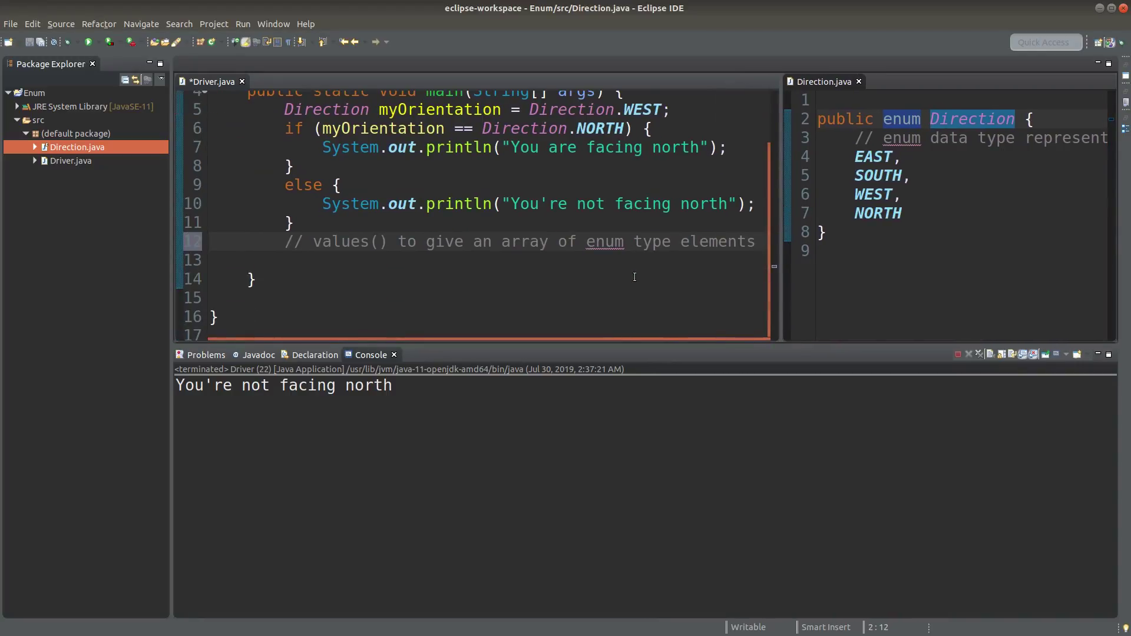
left_click(431, 253)
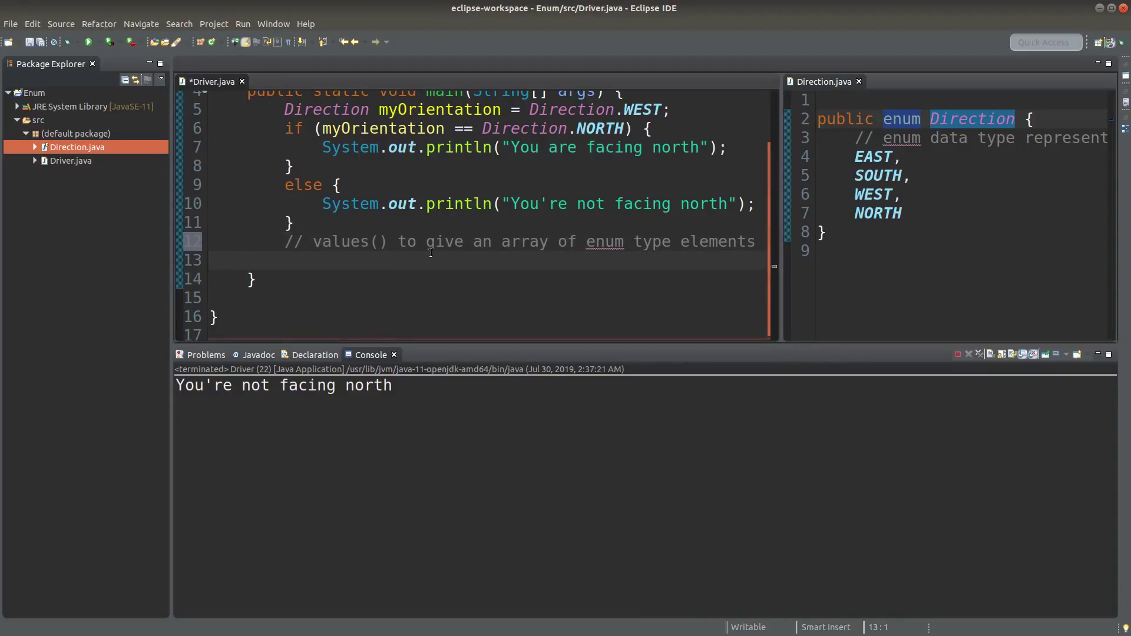
Declare Direction[] myArray = Direction.values(); on line 13, highlighting the still-unused myArray
key("Tab")
key("Tab")
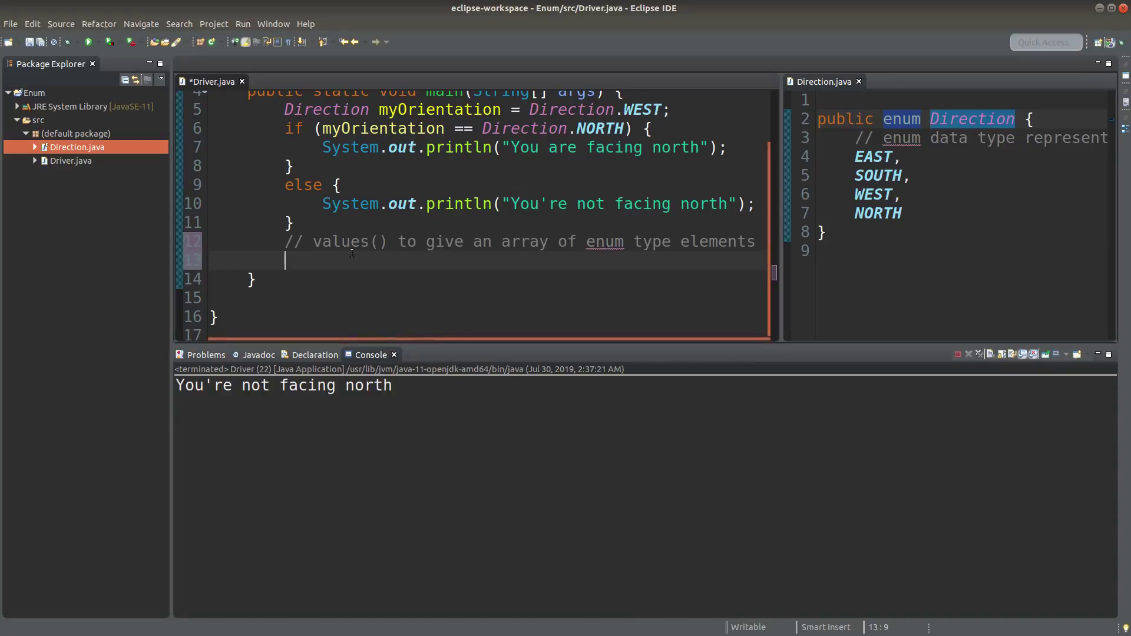
type("Direc")
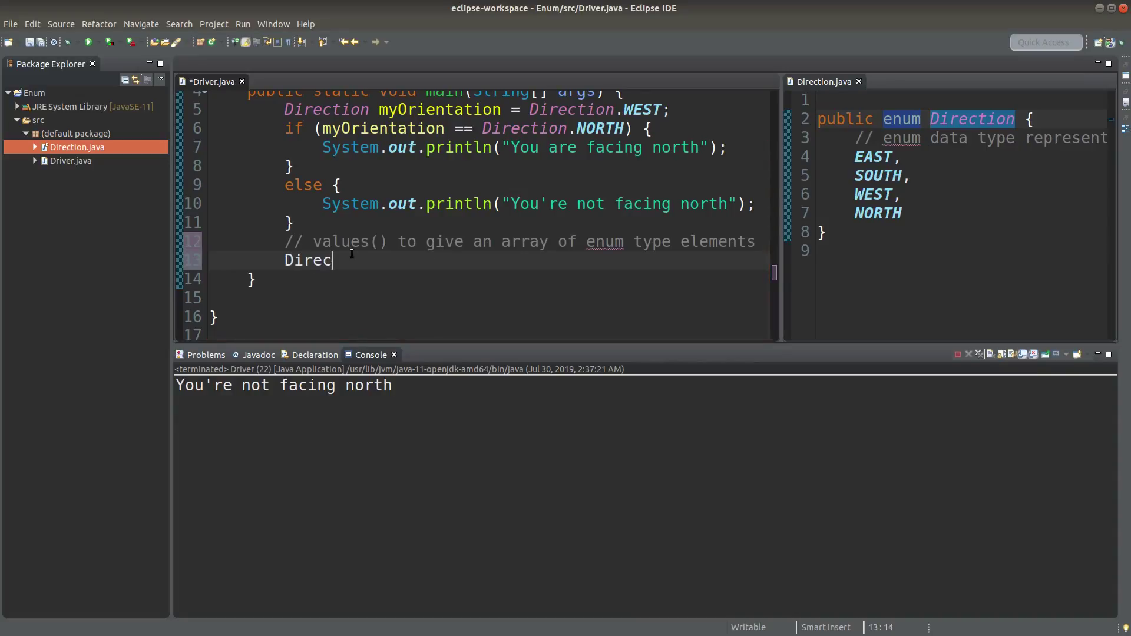
type("tion[] =")
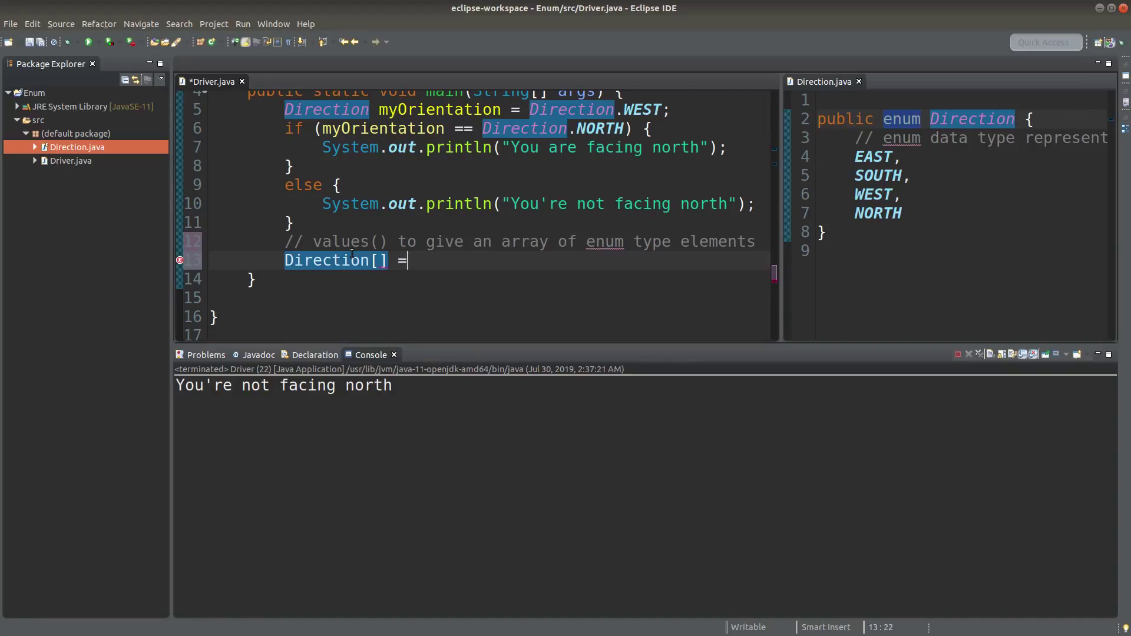
key("BackSpace")
type("myArray ")
type("= D")
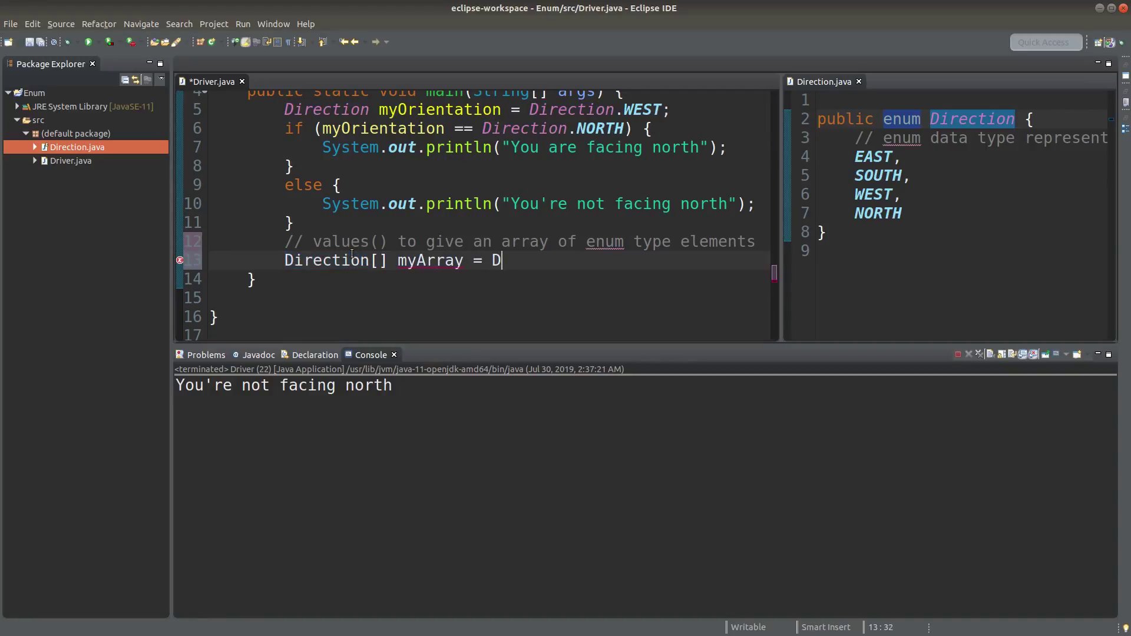
type("irection.value")
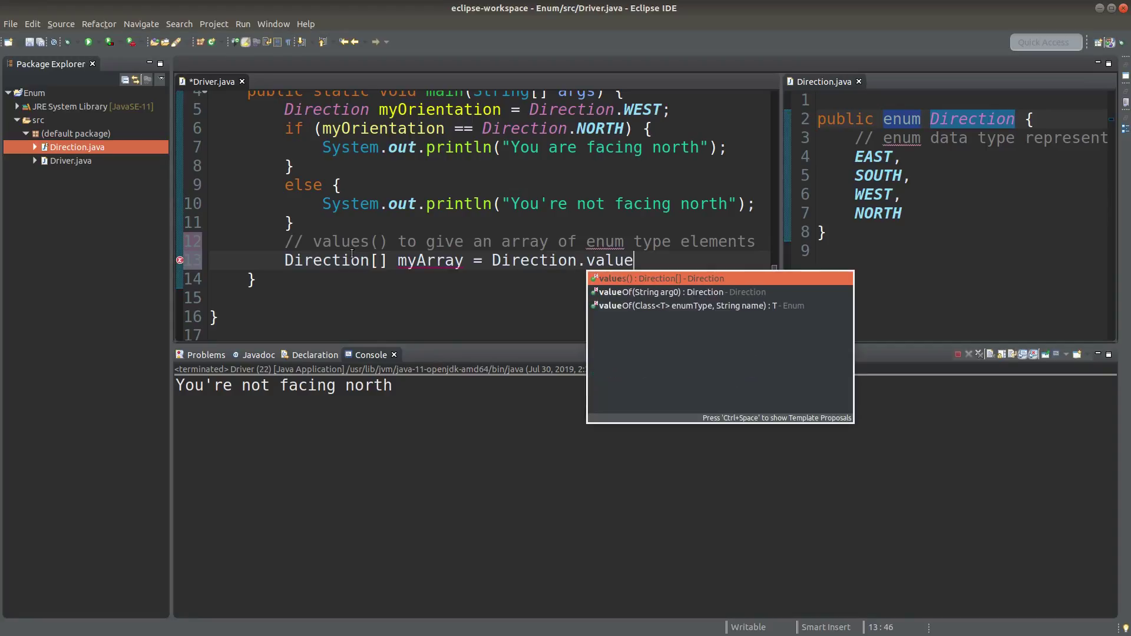
type("s();")
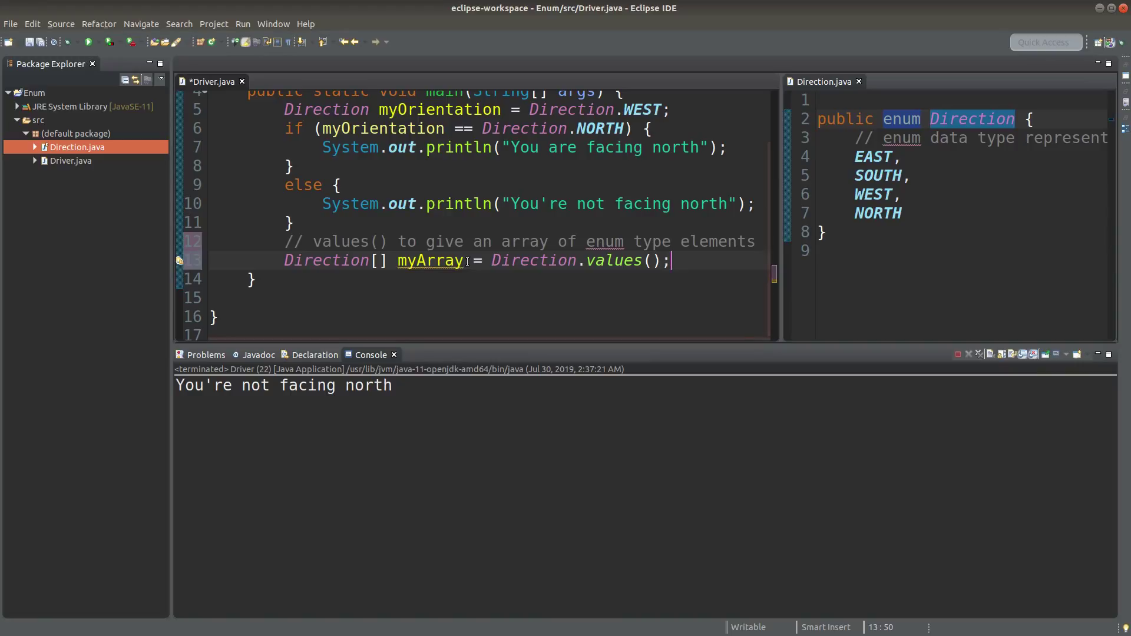
left_click_drag(466, 260, 395, 261)
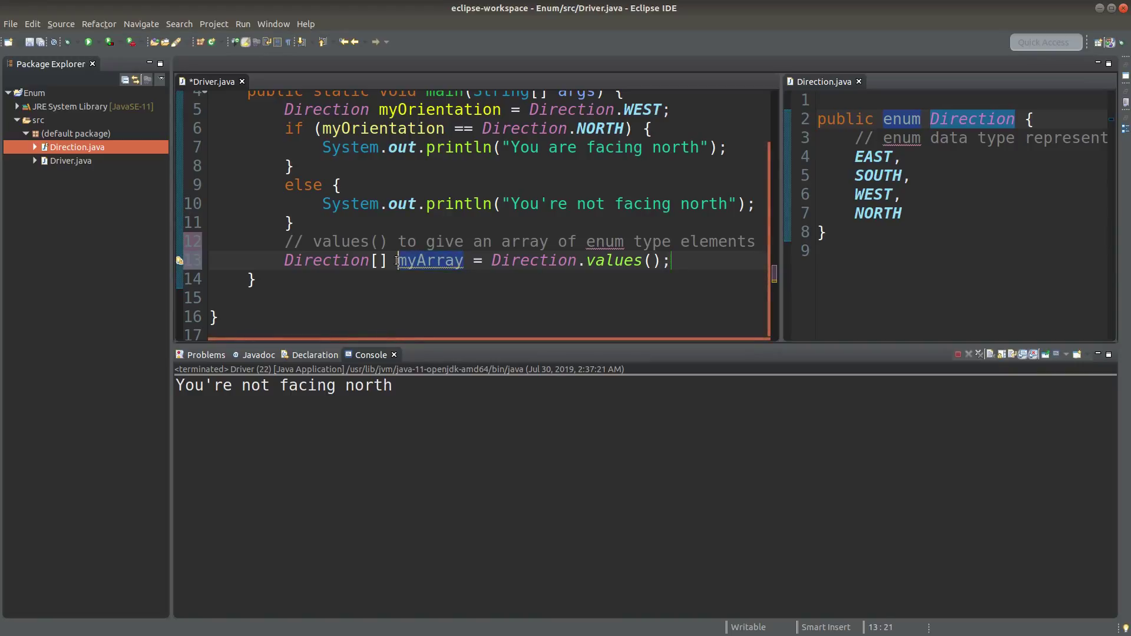
left_click(395, 260)
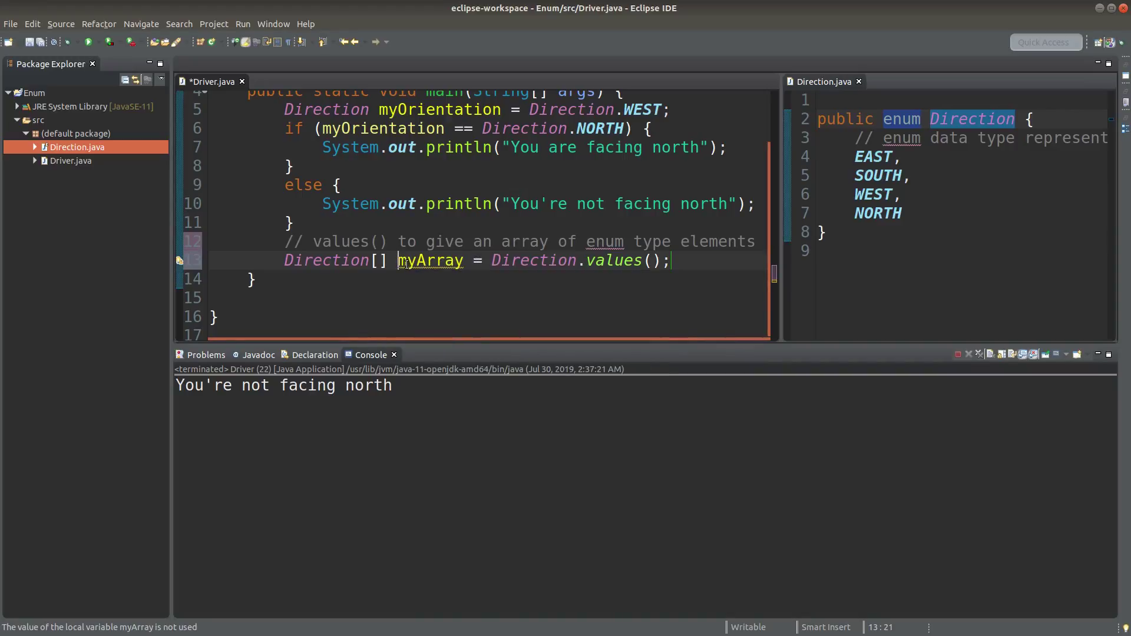
left_click_drag(400, 261, 463, 261)
left_click(464, 263)
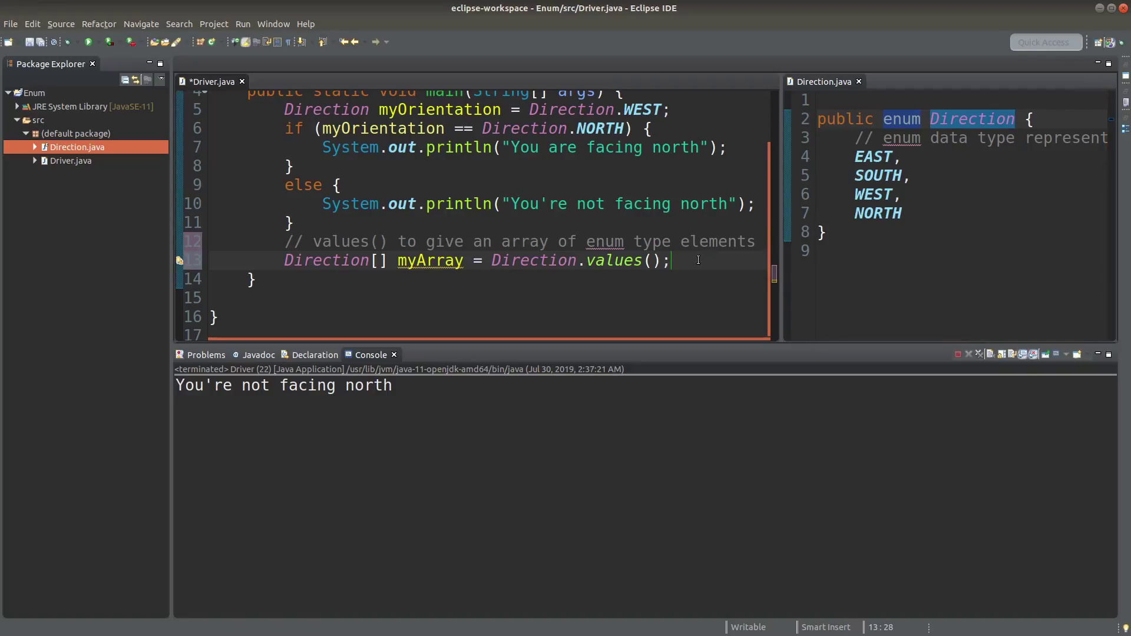
Add a for (Direction dir : myArray) loop below the declaration and start its body
key("Return")
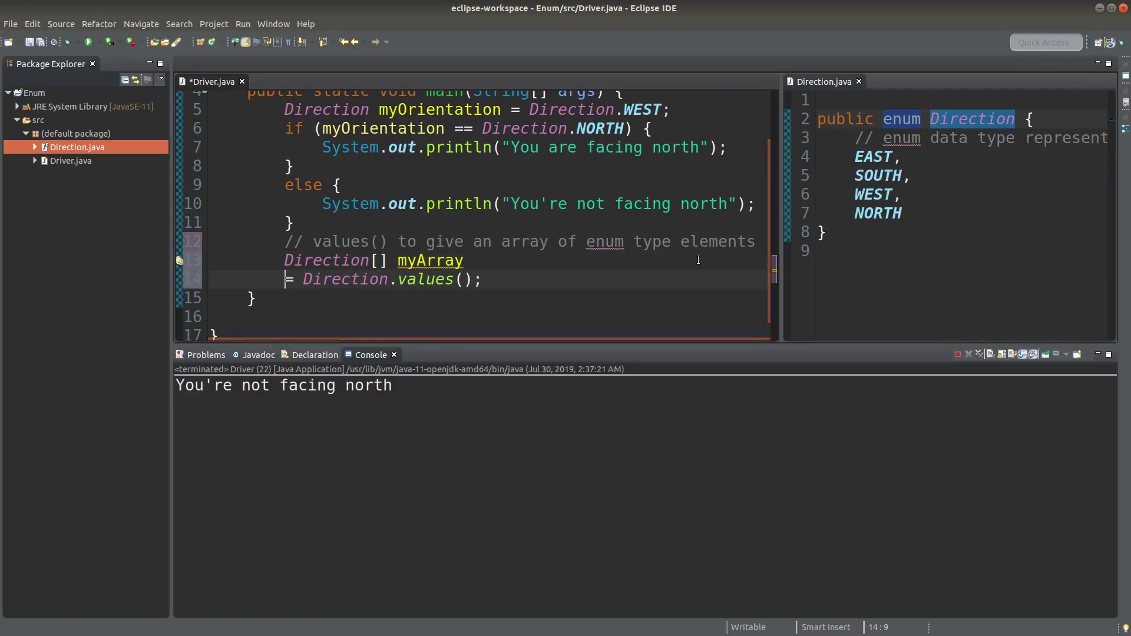
key("BackSpace")
key("BackSpace")
key("BackSpace")
key("End")
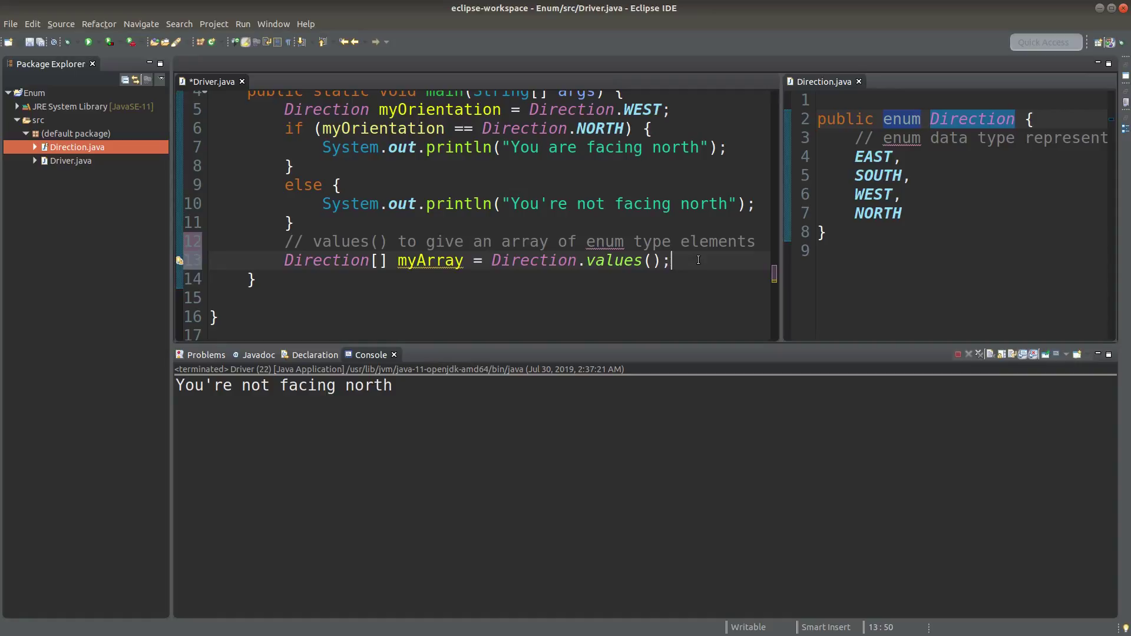
key("Return")
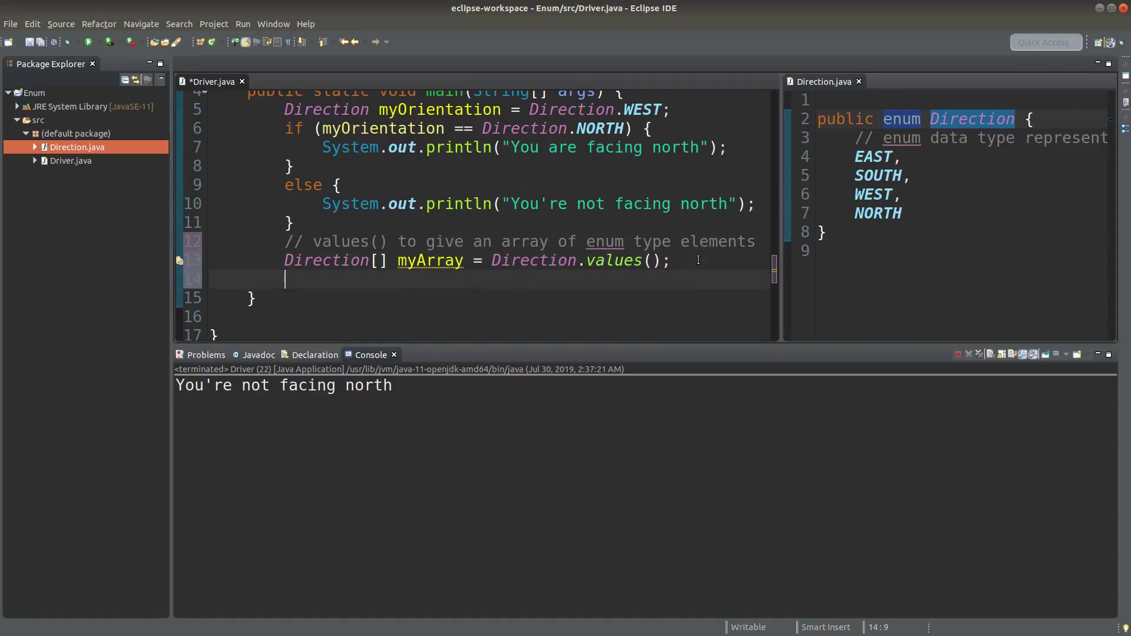
type("for")
type(" (Direction")
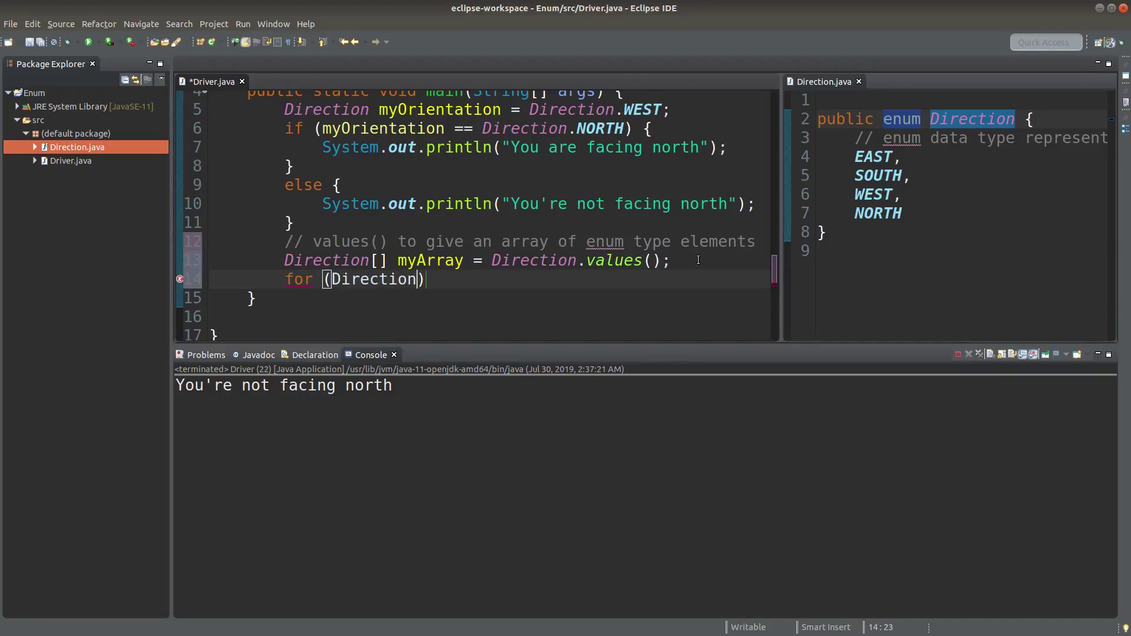
type(" dir : my")
type("Array) {")
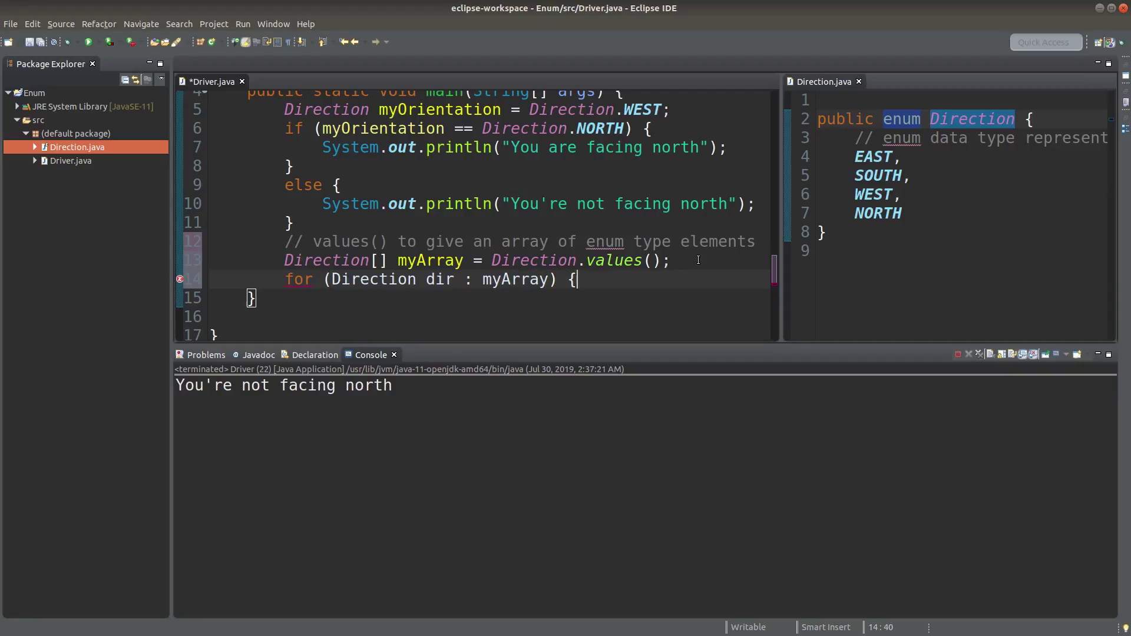
key("Return")
type("// p")
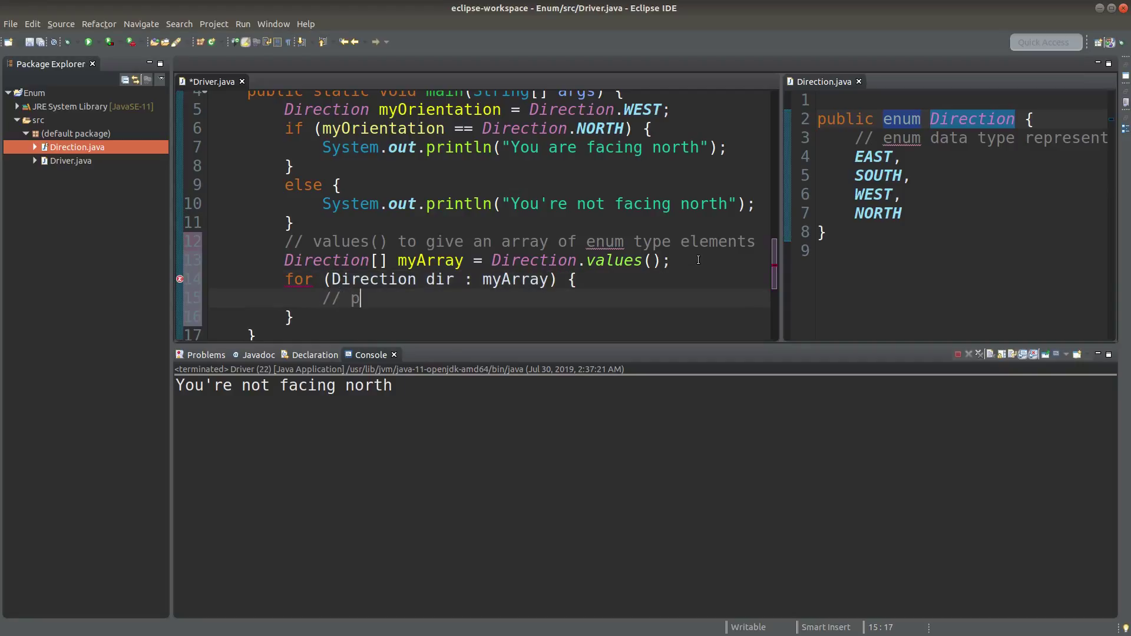
type("rint the ")
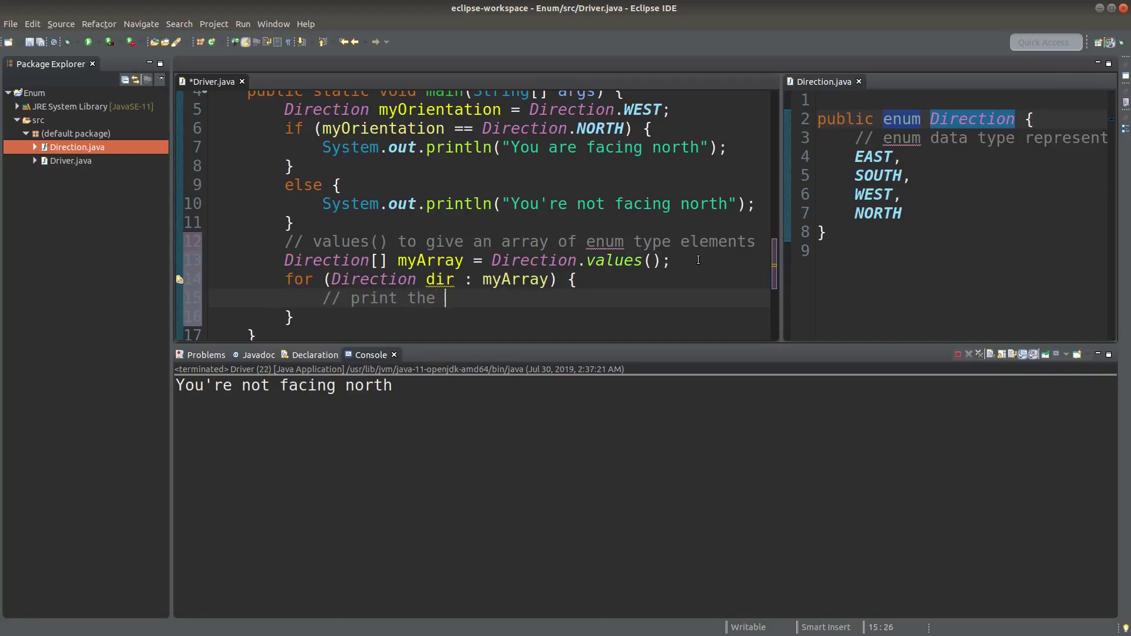
type("order of elements")
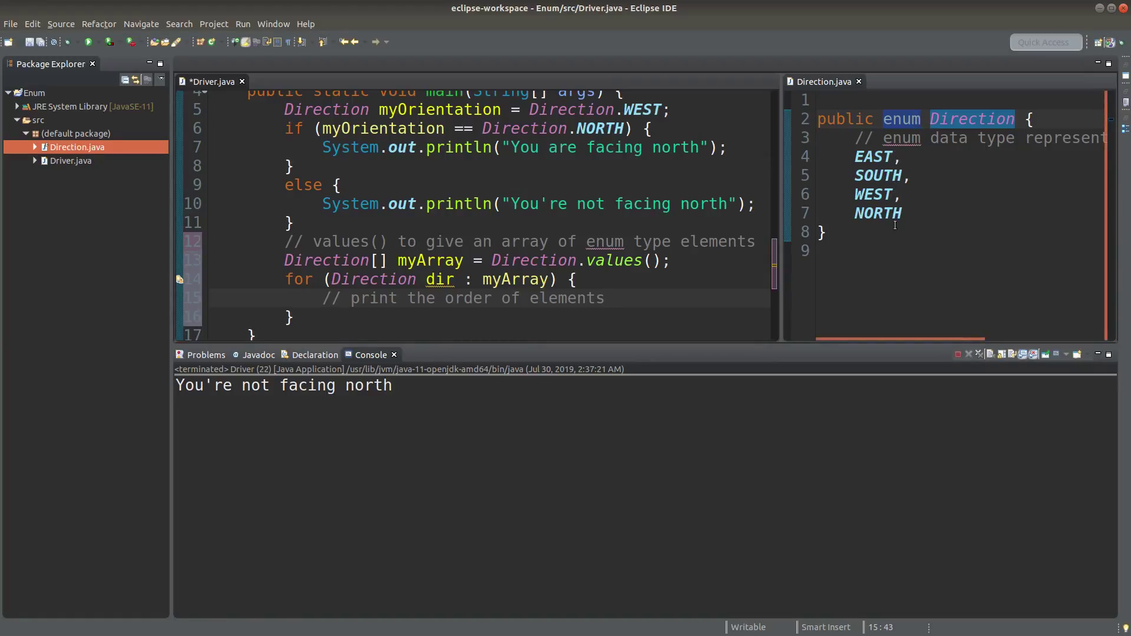
Review the EAST, SOUTH, WEST, NORTH order, then add a blank line below the loop comment
left_click(934, 117)
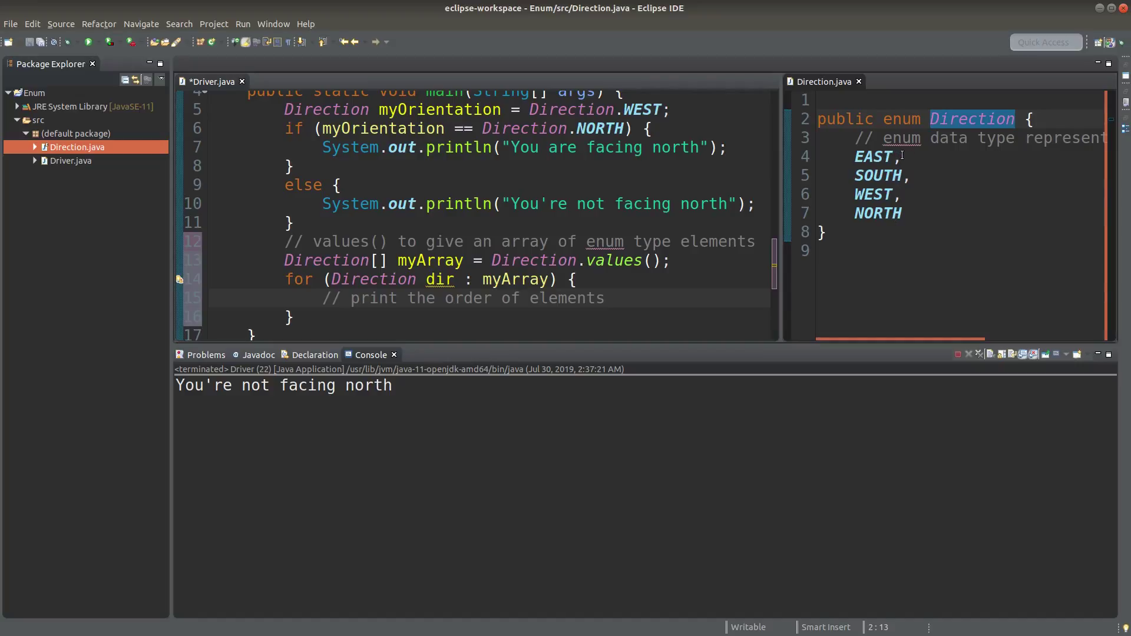
left_click(913, 176)
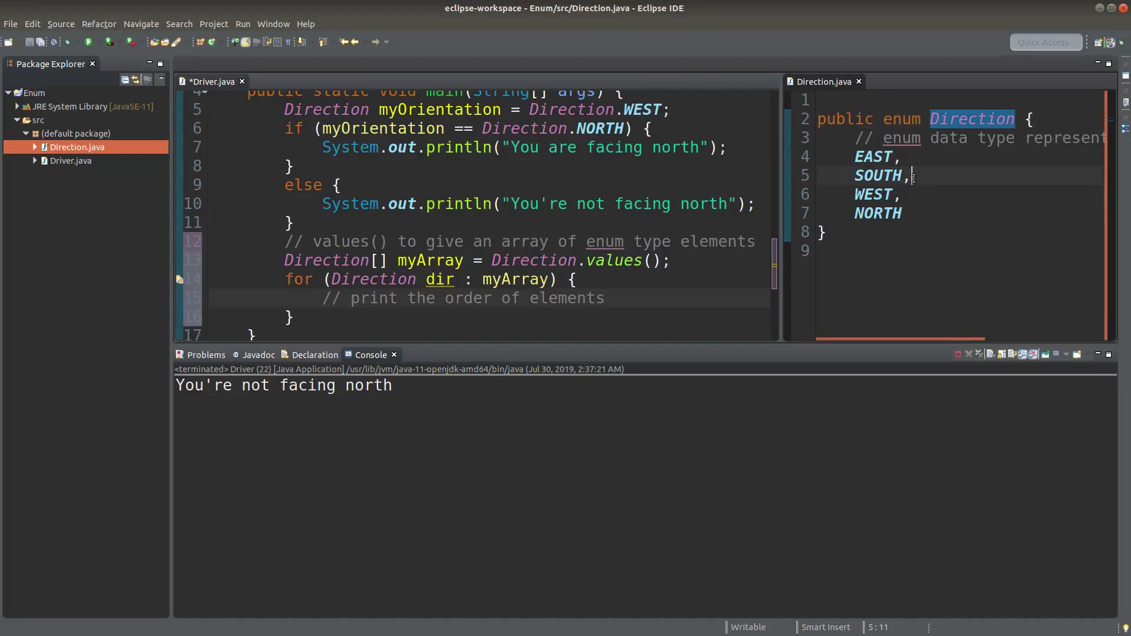
left_click(910, 193)
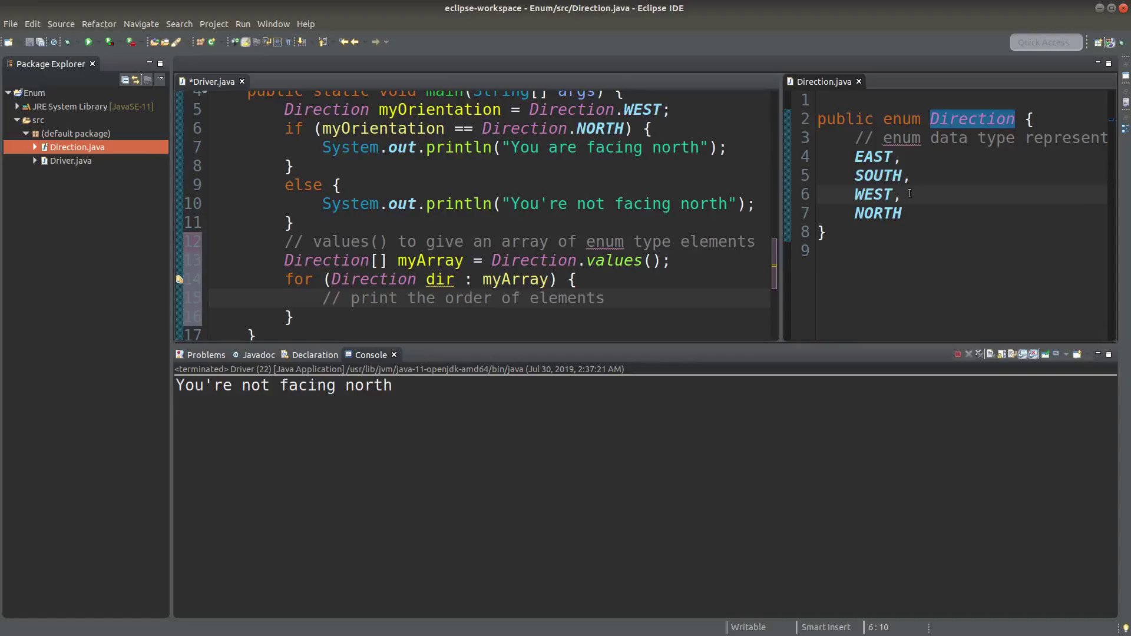
left_click(914, 212)
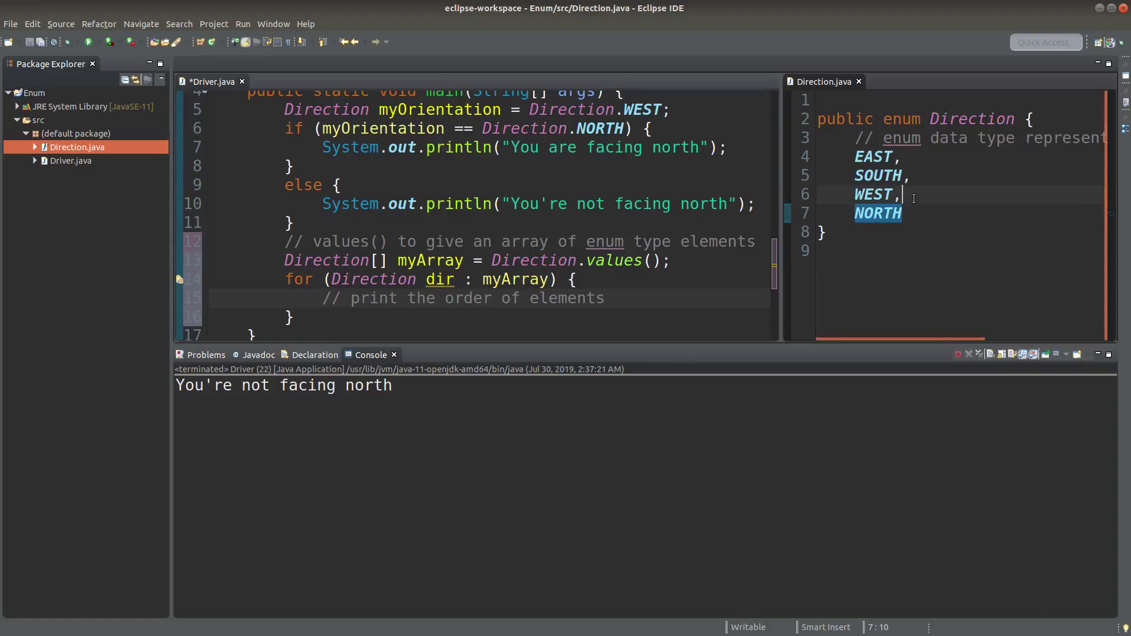
left_click(610, 299)
key("Return")
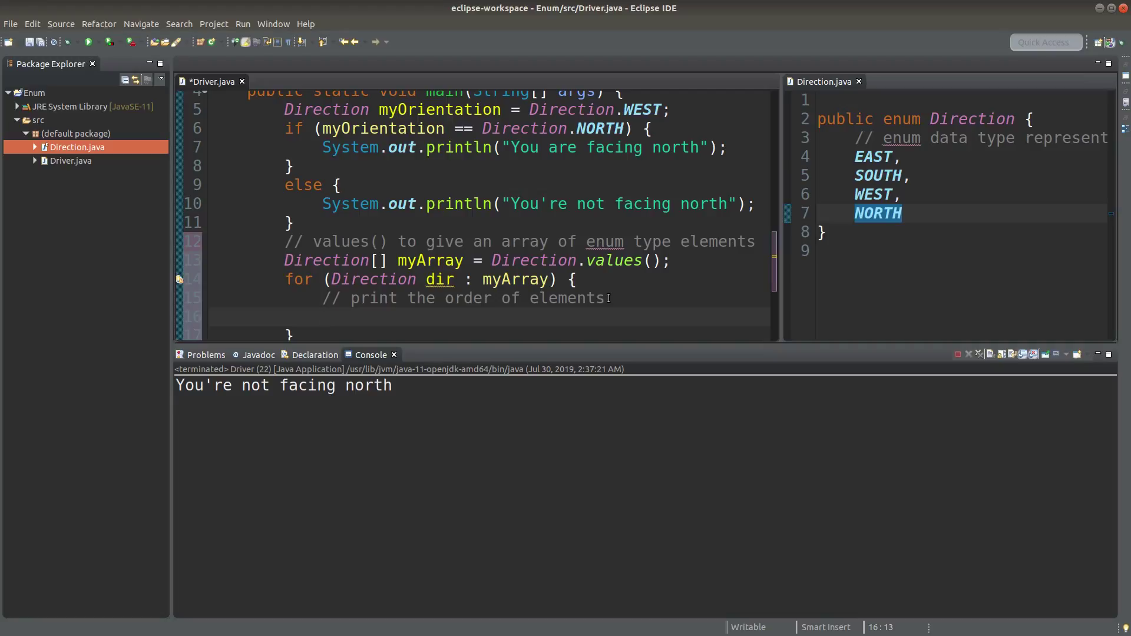
type("System.")
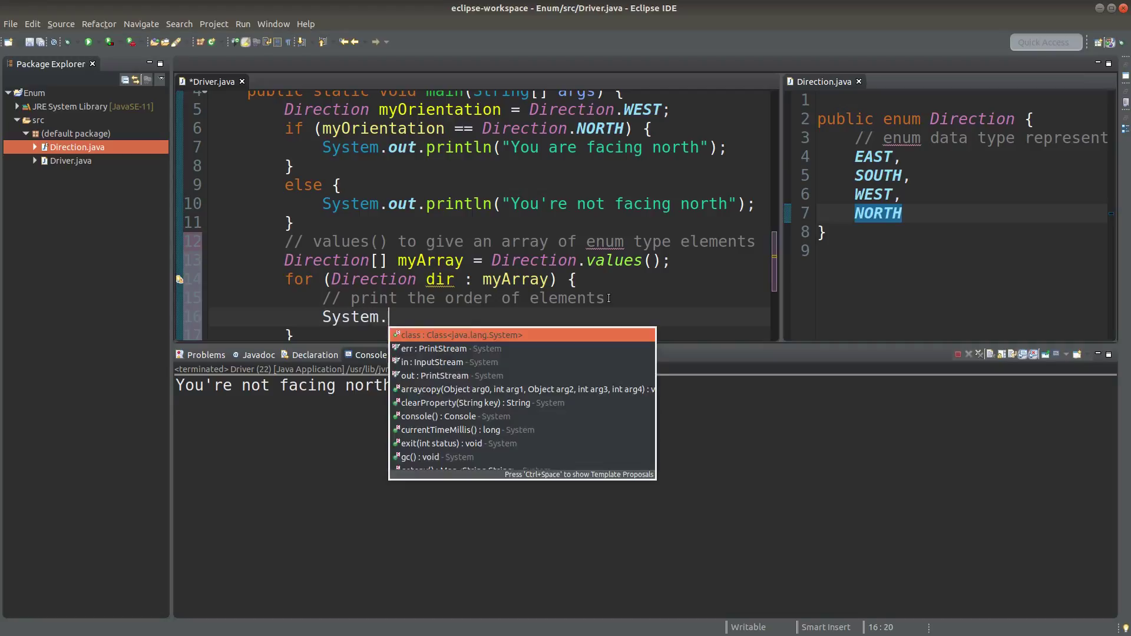
type("out.println")
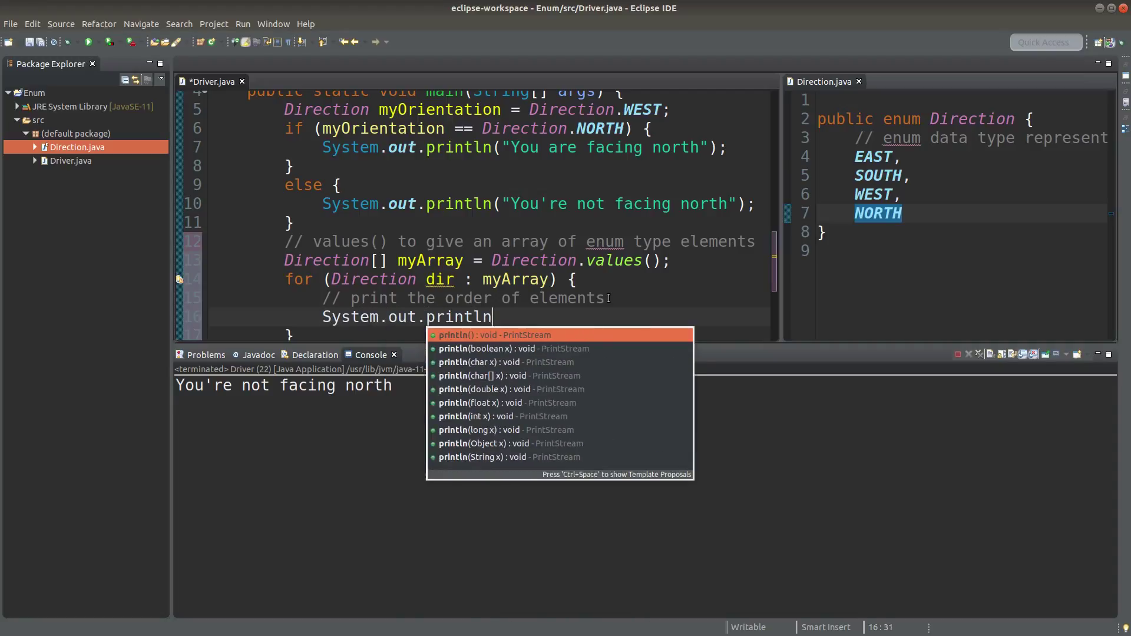
type("(dir ")
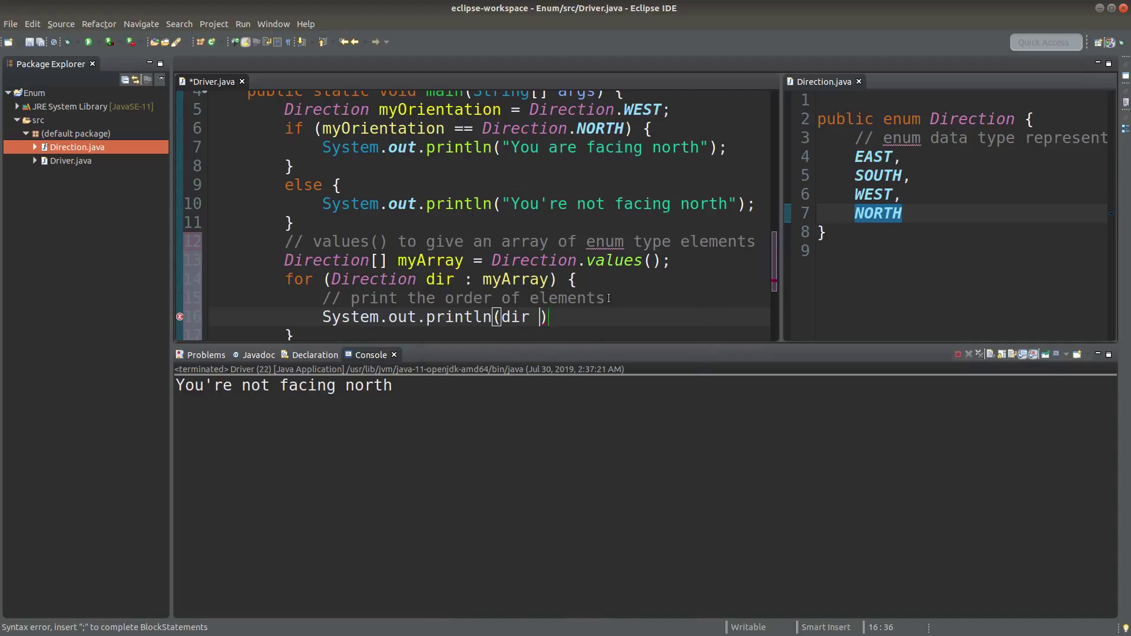
type("+ \"")
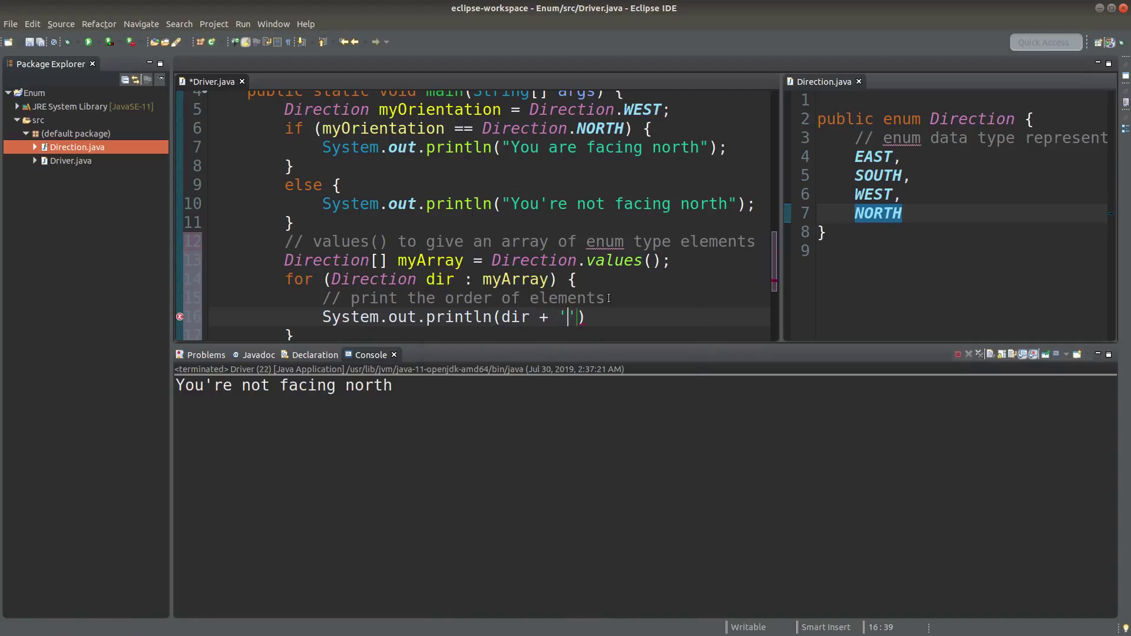
Complete the loop's print line so it outputs dir together with its ordinal()
key("BackSpace")
type("\" \"")
type(" + dir")
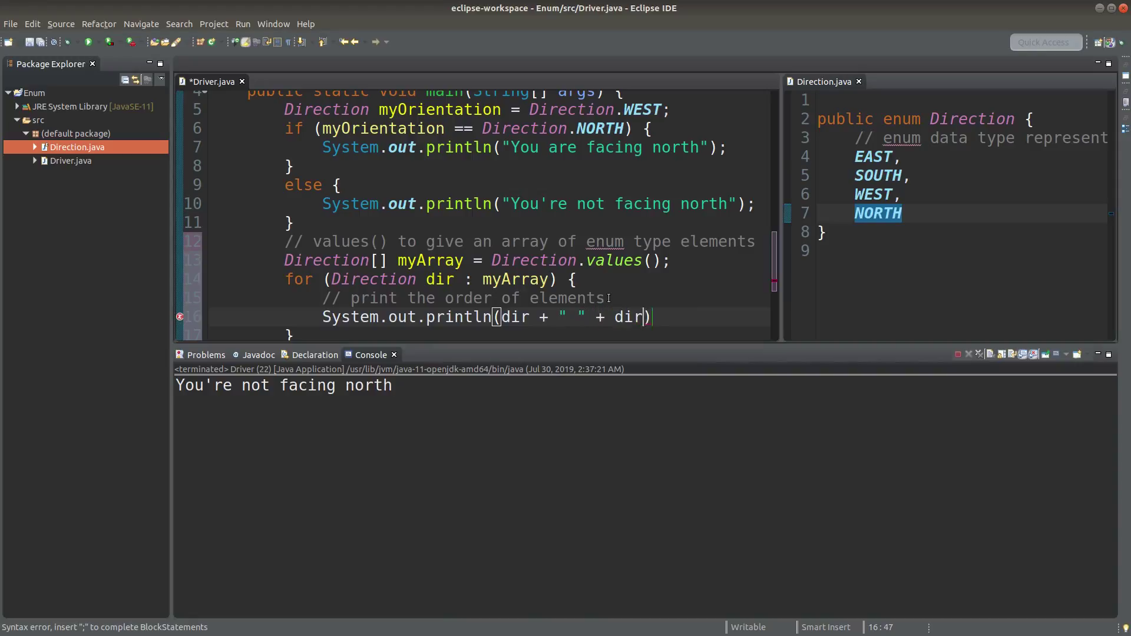
type("ect")
key("BackSpace")
key("BackSpace")
key("BackSpace")
type(".")
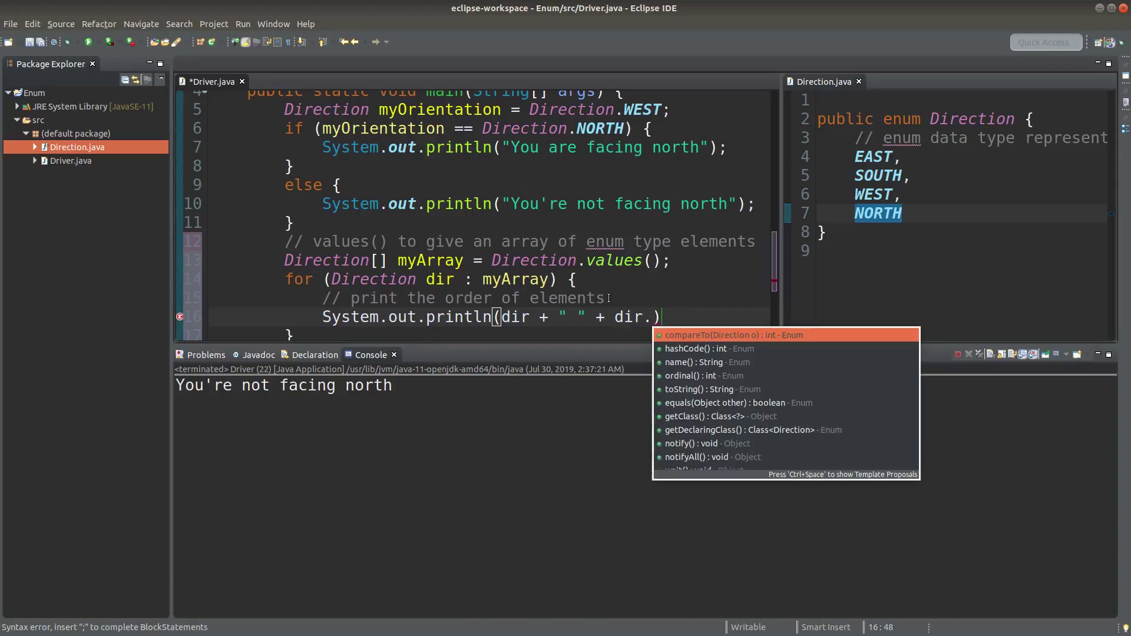
type("ordinal()")
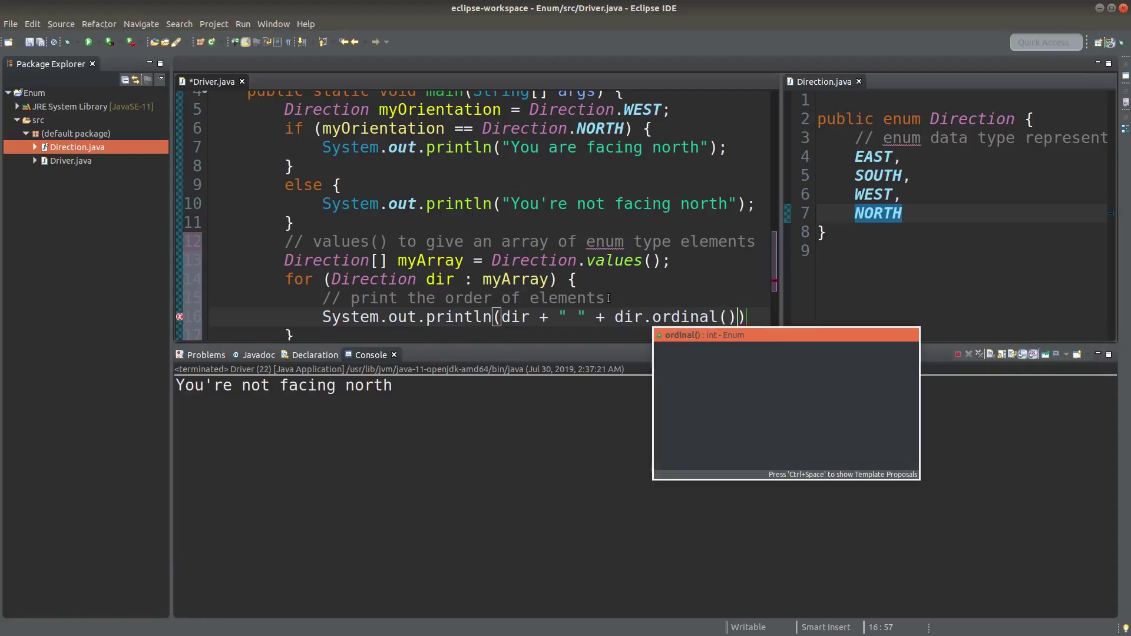
type(")")
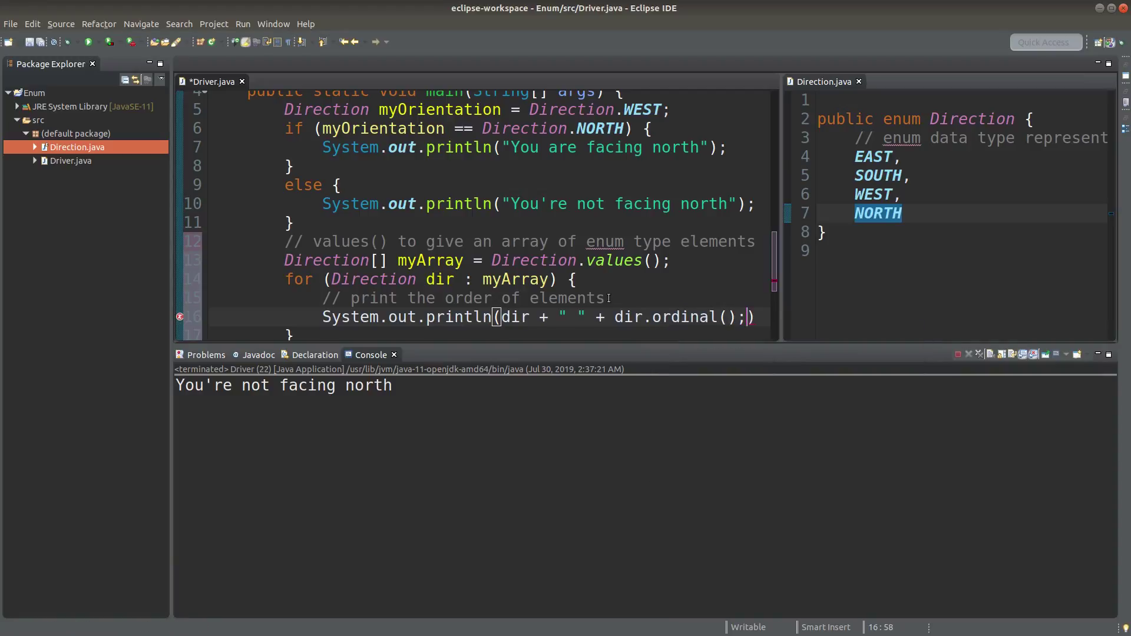
type(";")
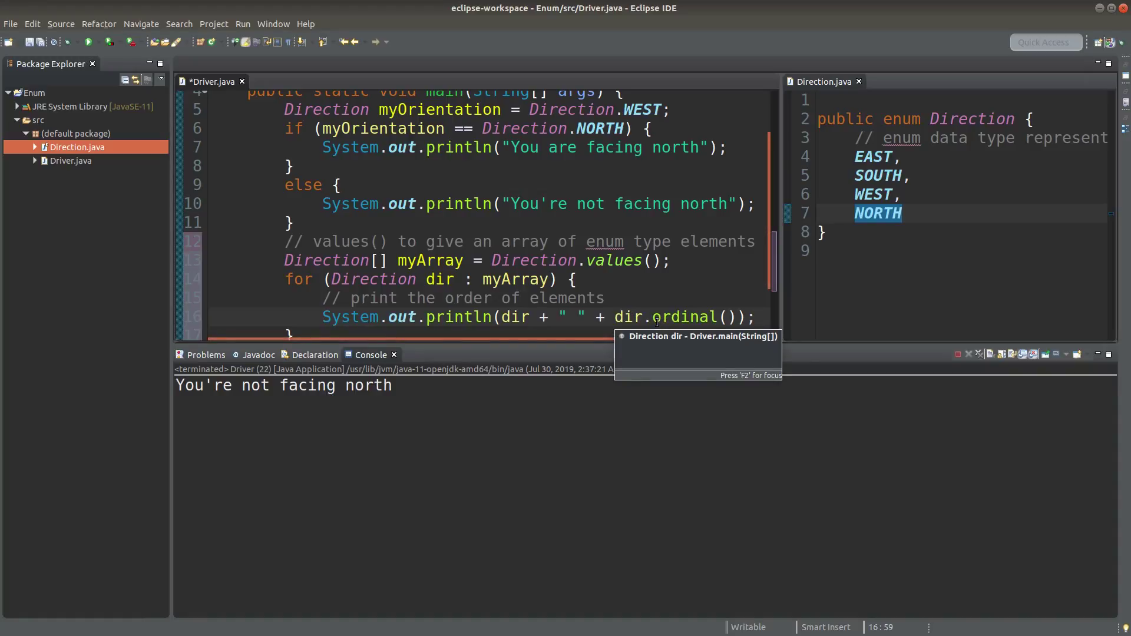
left_click_drag(652, 316, 724, 317)
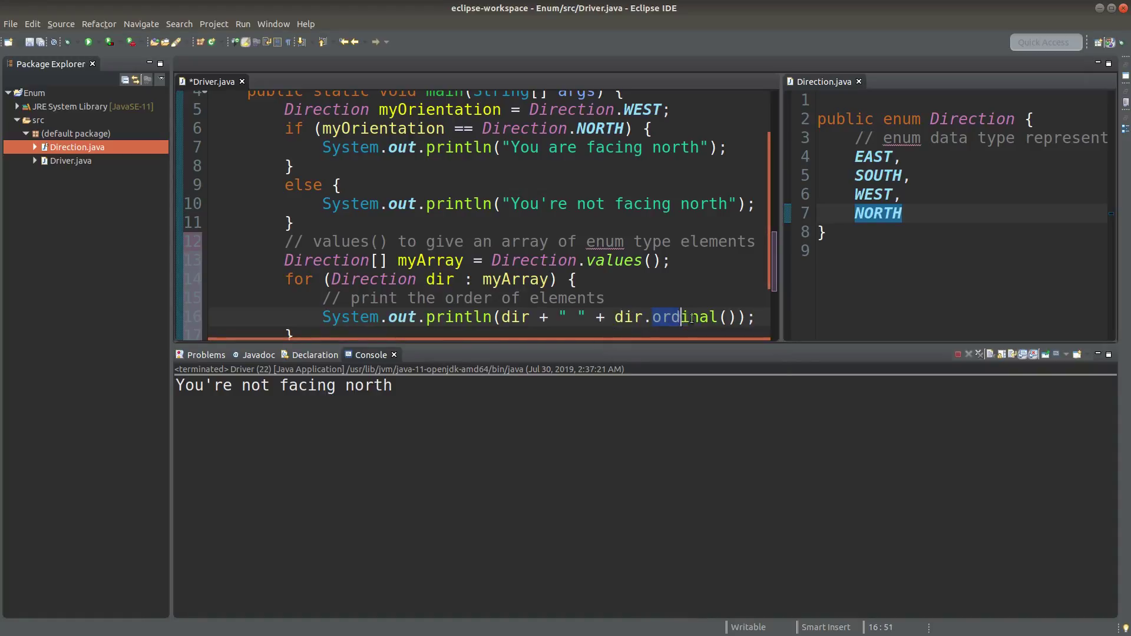
left_click(736, 316)
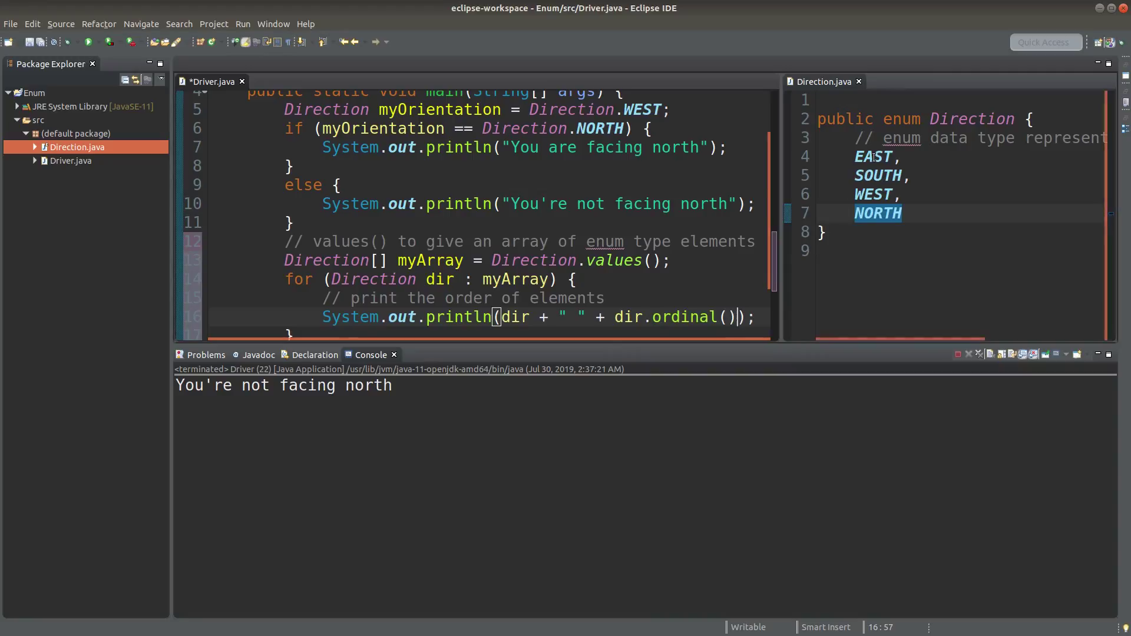
Point out the loop variable dir and the values() call, then save and run Driver
left_click(456, 280)
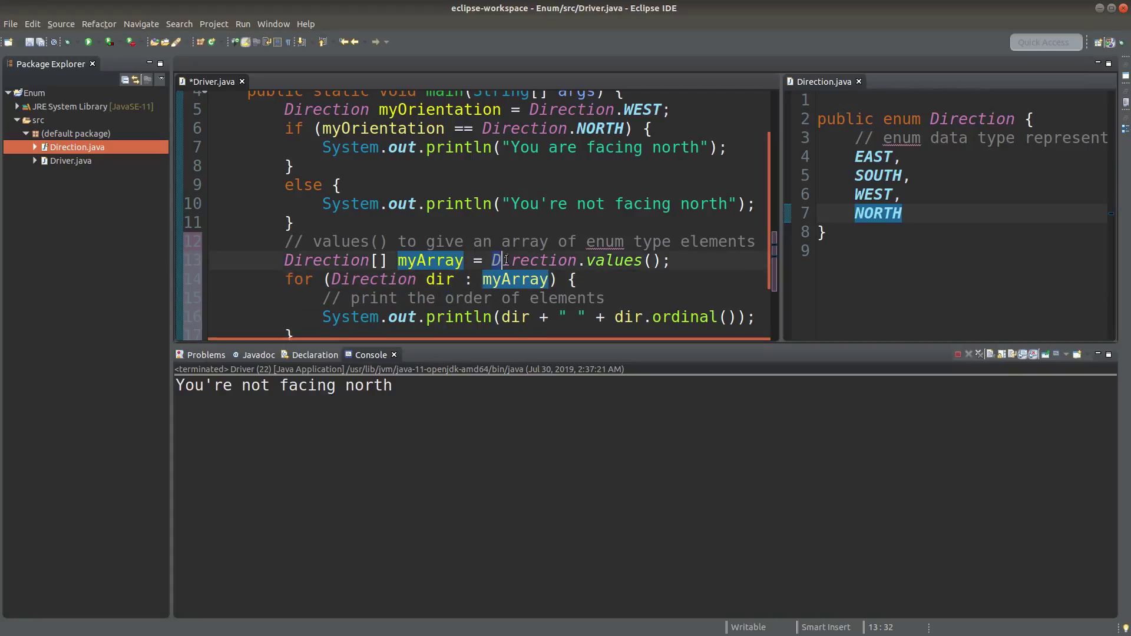
left_click(530, 260)
left_click(636, 261)
key("Right")
key("Right")
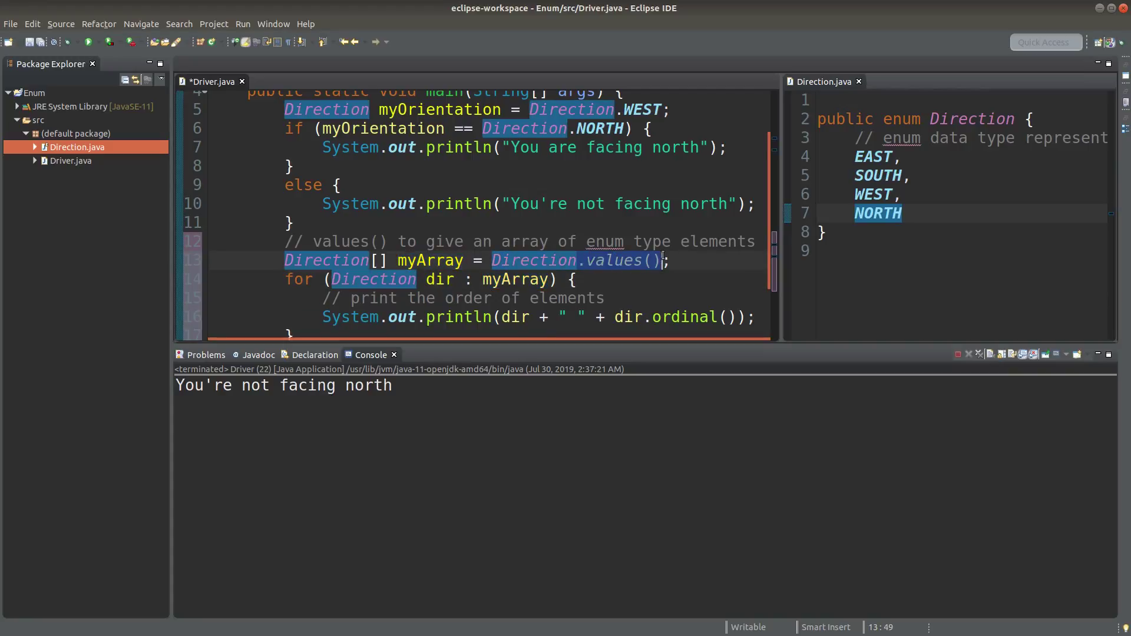
key("Right")
scroll(640, 276, "down", 1)
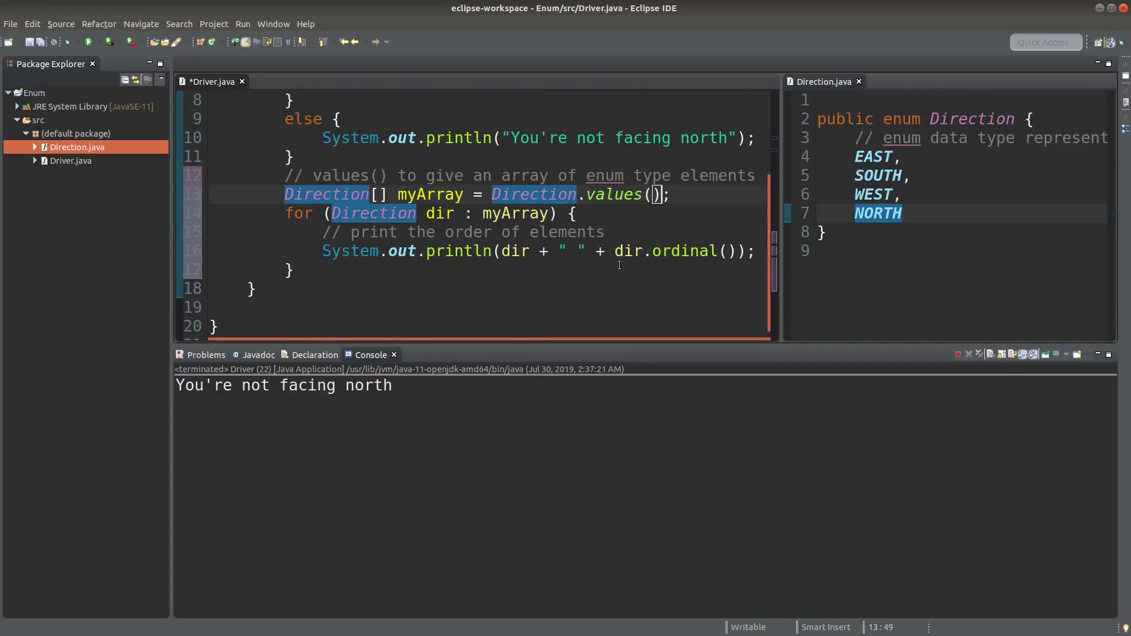
left_click(31, 44)
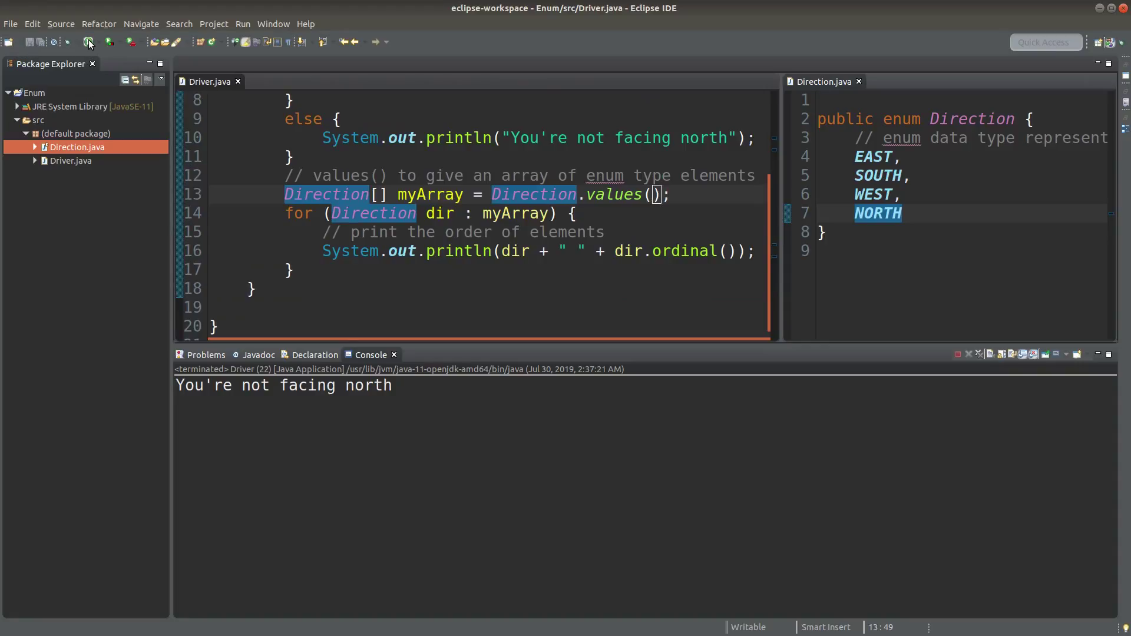
left_click(88, 42)
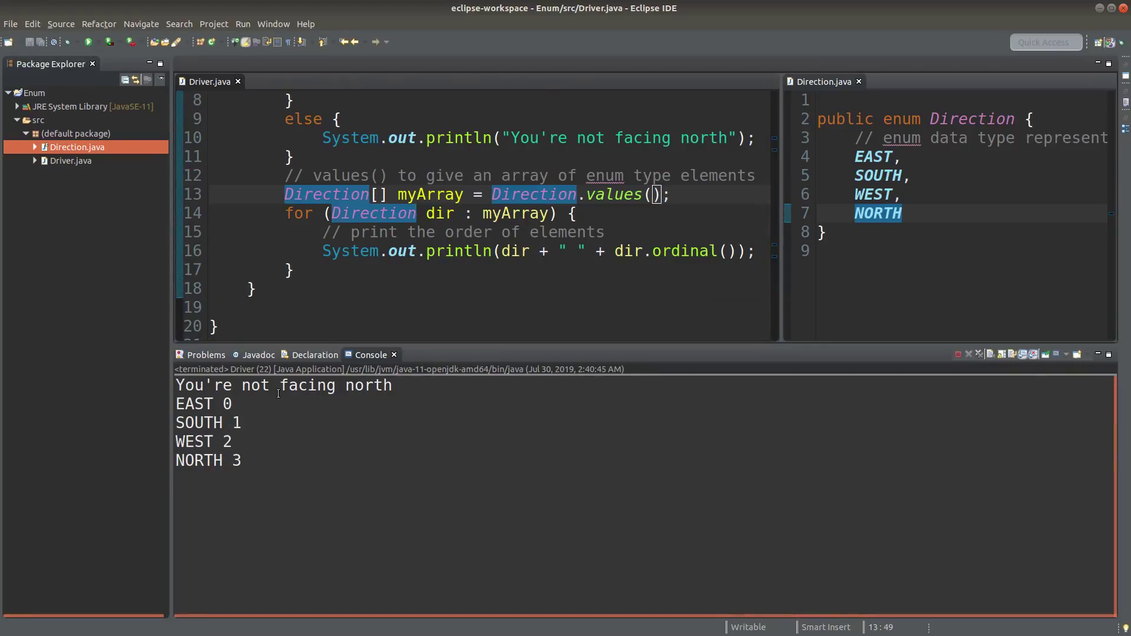
left_click(213, 404)
left_click_drag(212, 404, 180, 407)
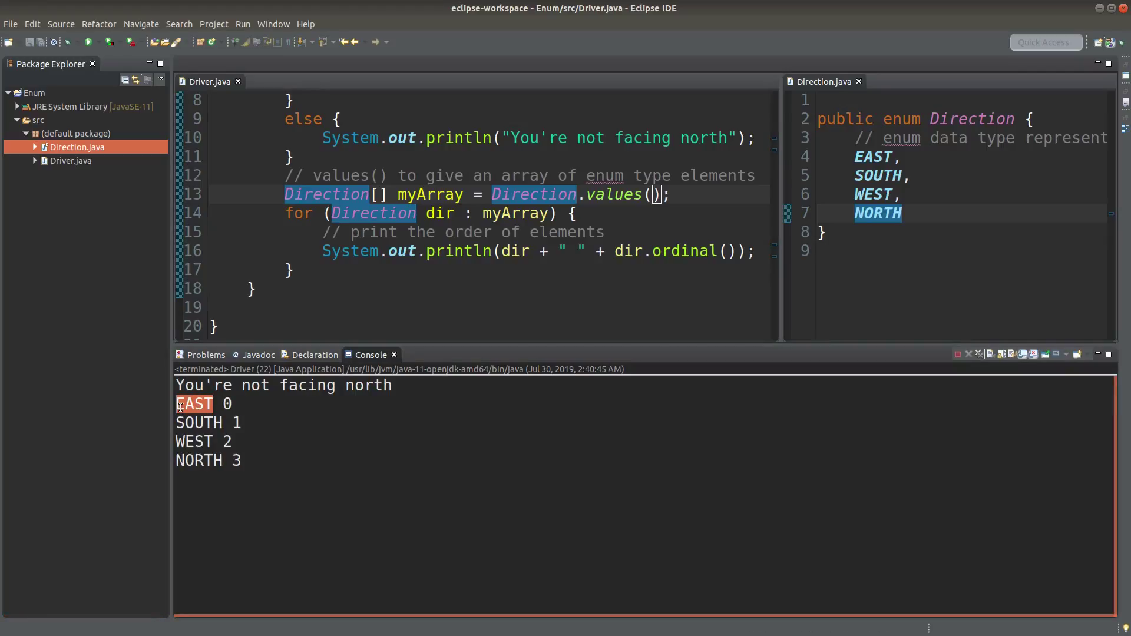
left_click(209, 82)
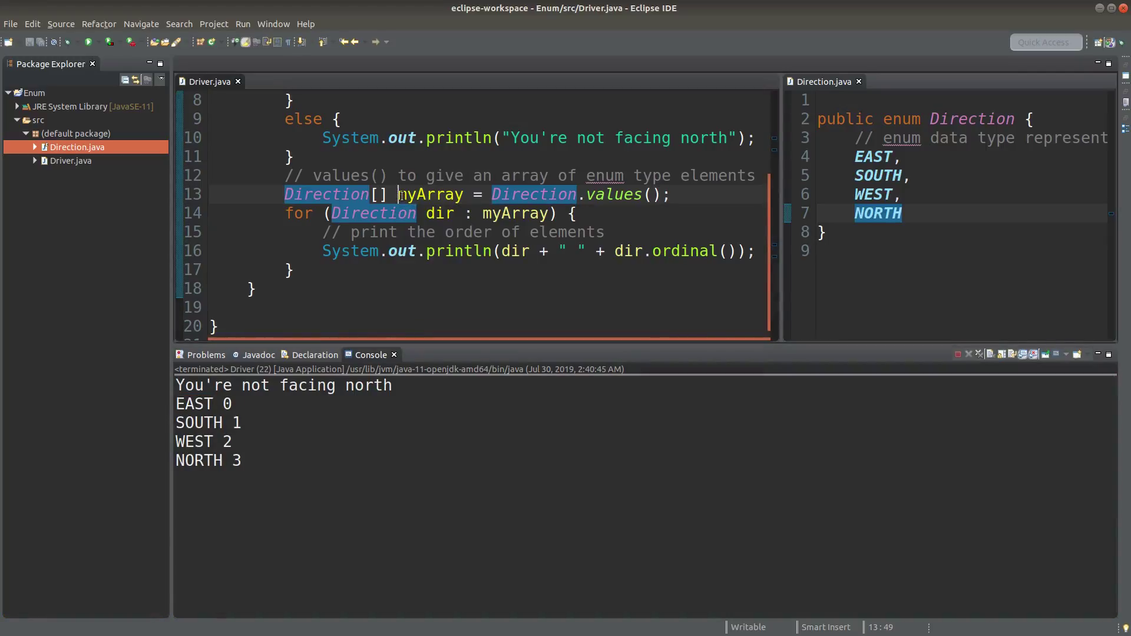
left_click_drag(398, 195, 466, 194)
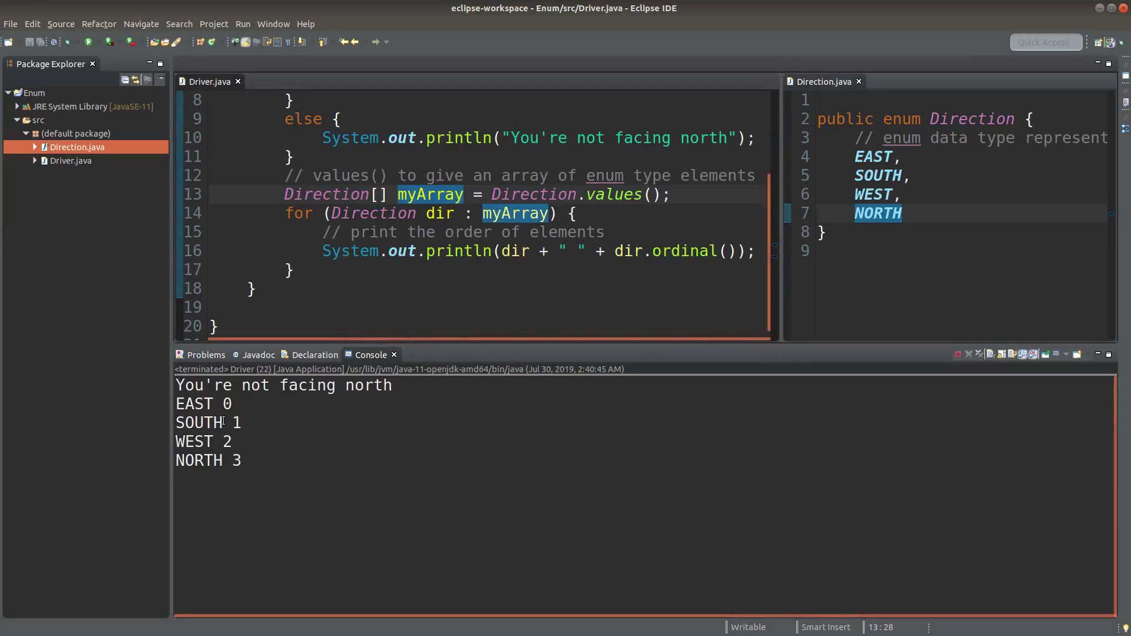
double_click(178, 422)
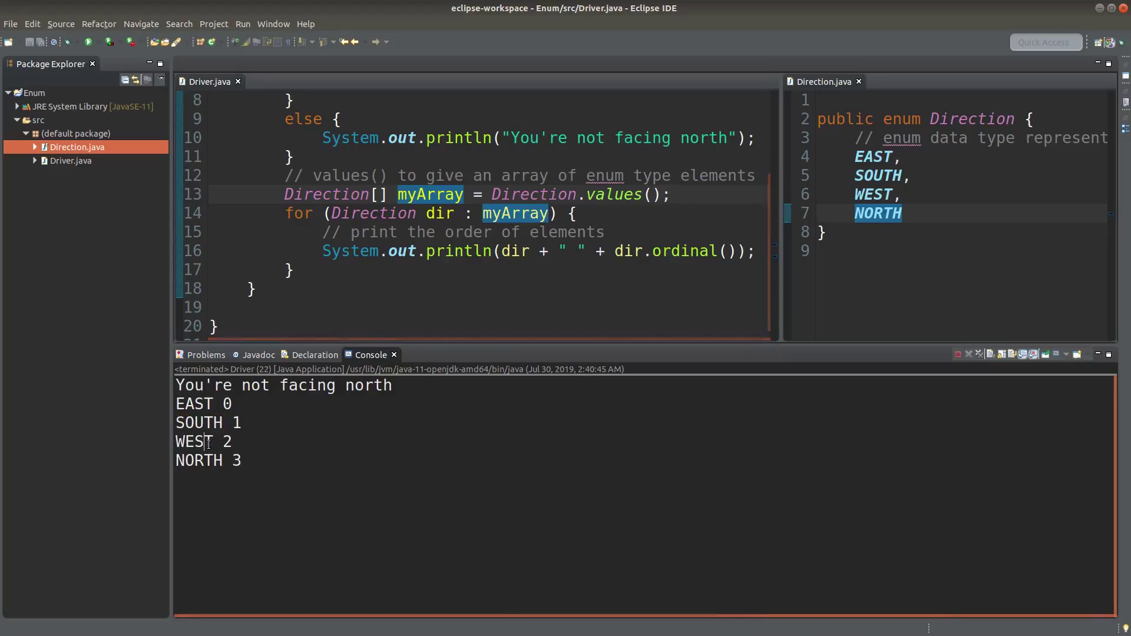
left_click_drag(214, 444, 180, 457)
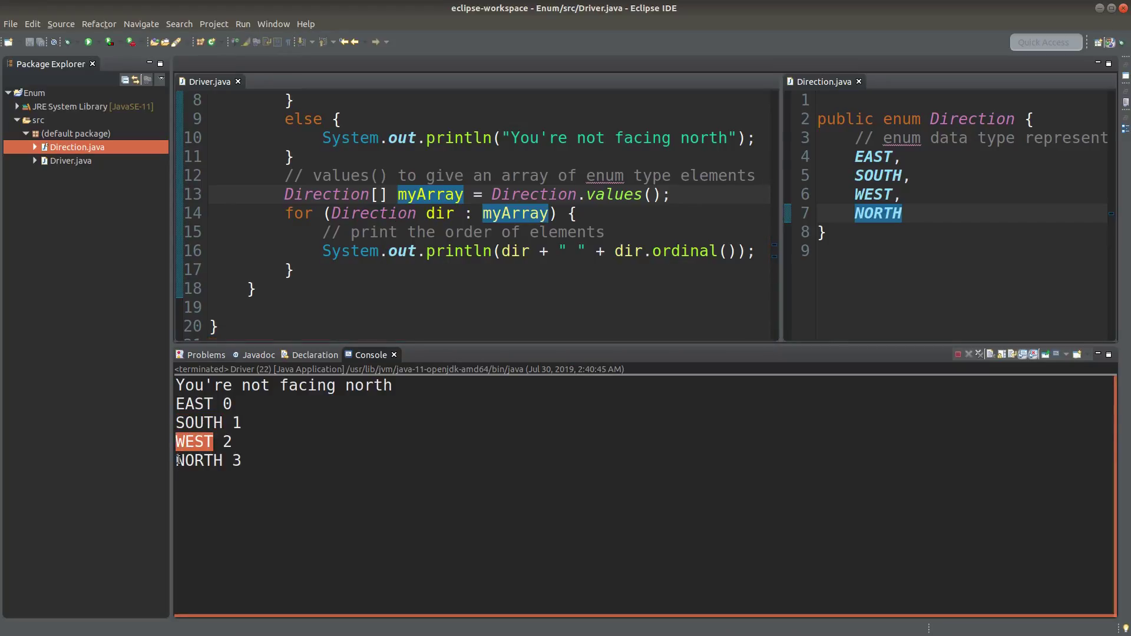
double_click(179, 460)
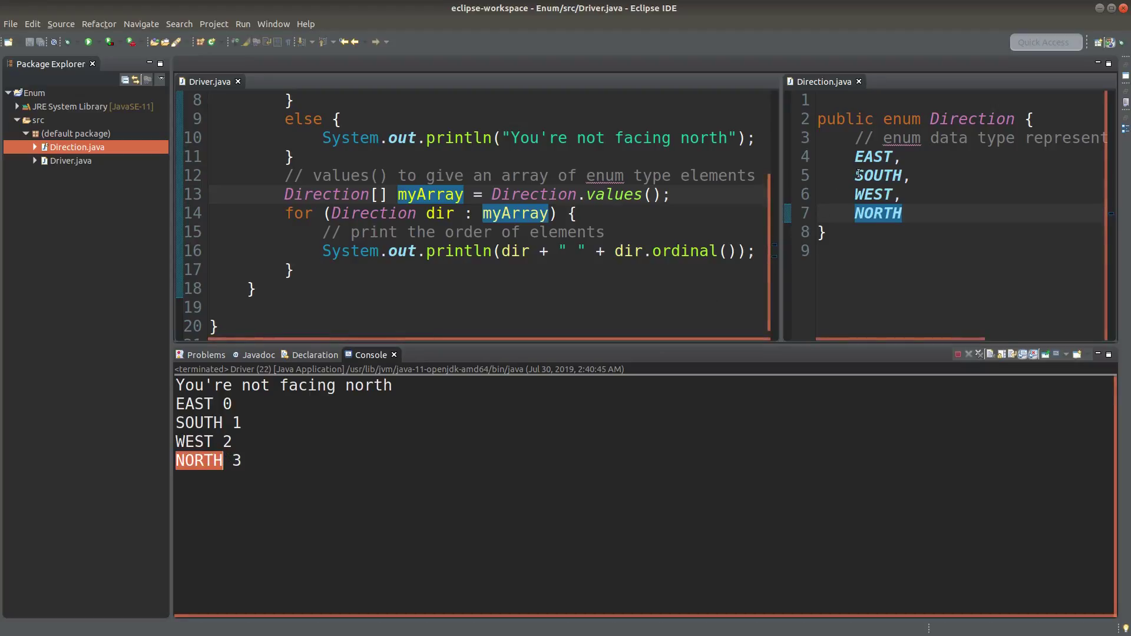
left_click(309, 460)
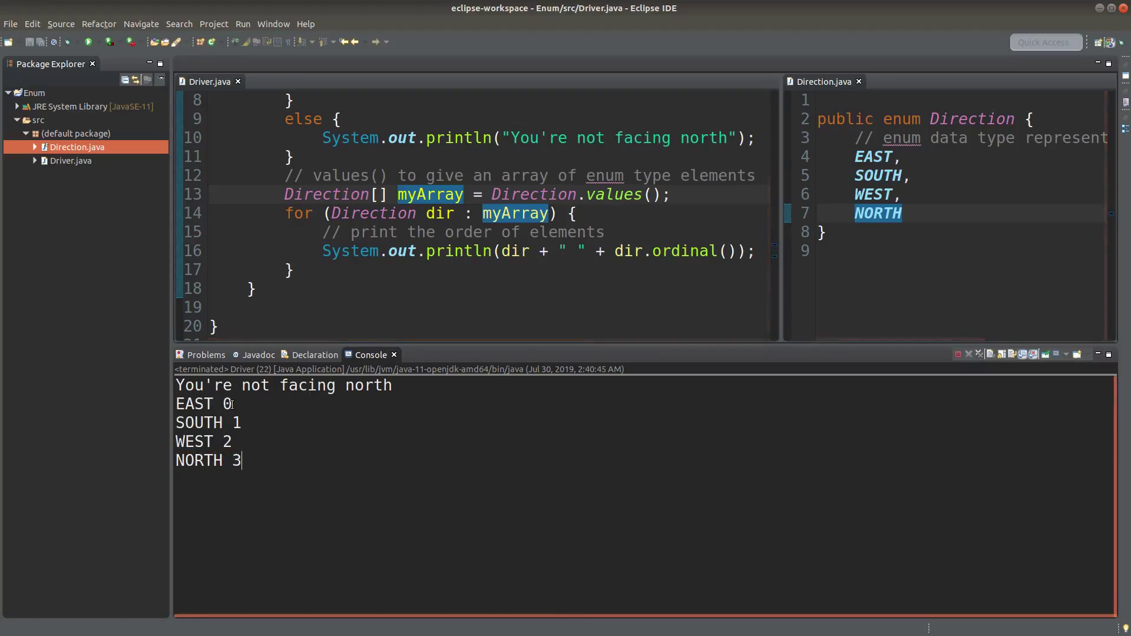
left_click_drag(231, 404, 226, 404)
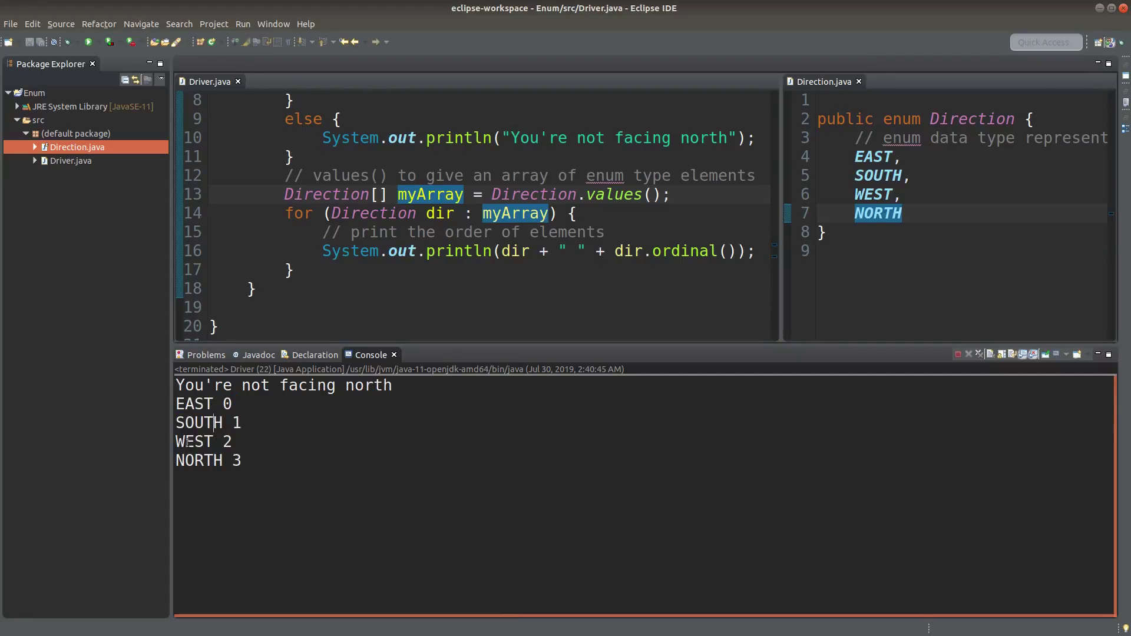
left_click(651, 251)
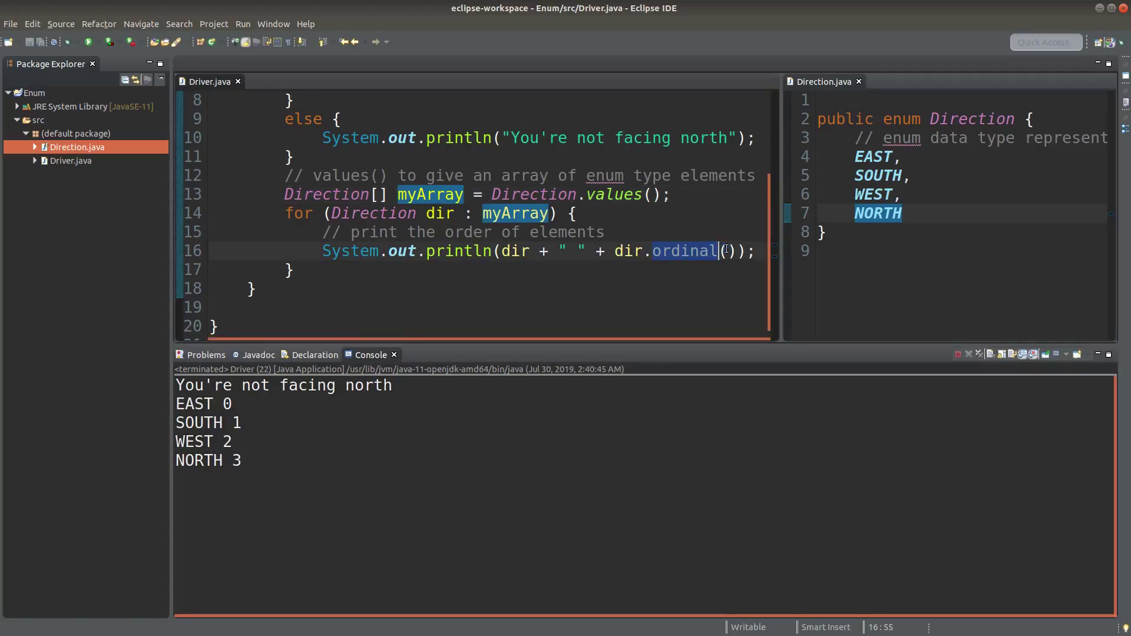
left_click(730, 251)
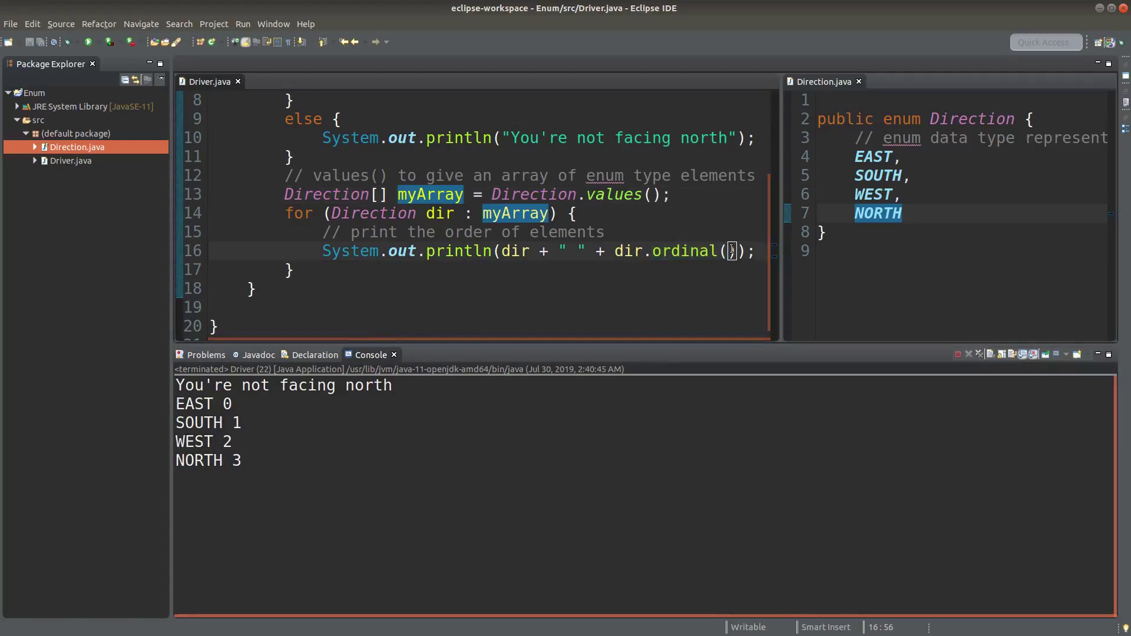
left_click(932, 118)
left_click(885, 245)
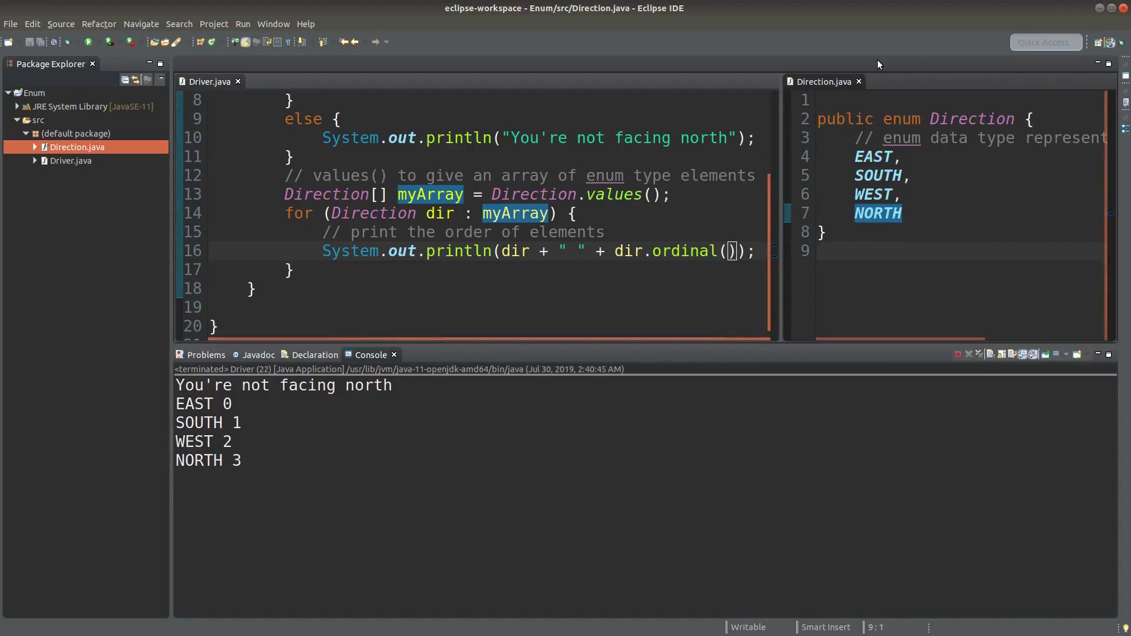
left_click(731, 292)
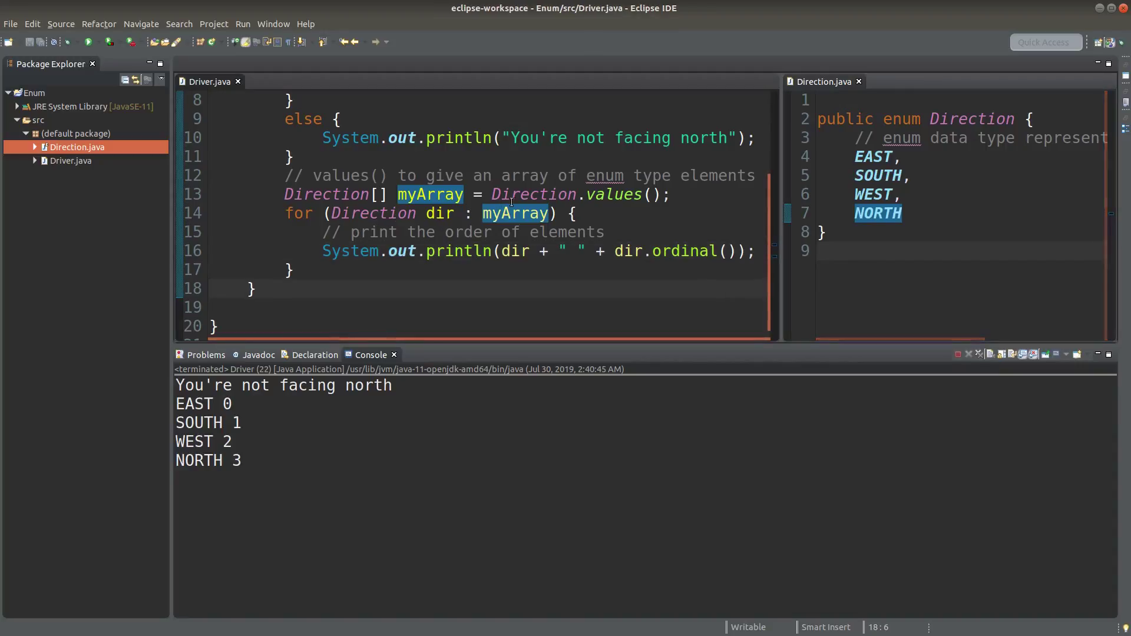
left_click_drag(590, 195, 655, 195)
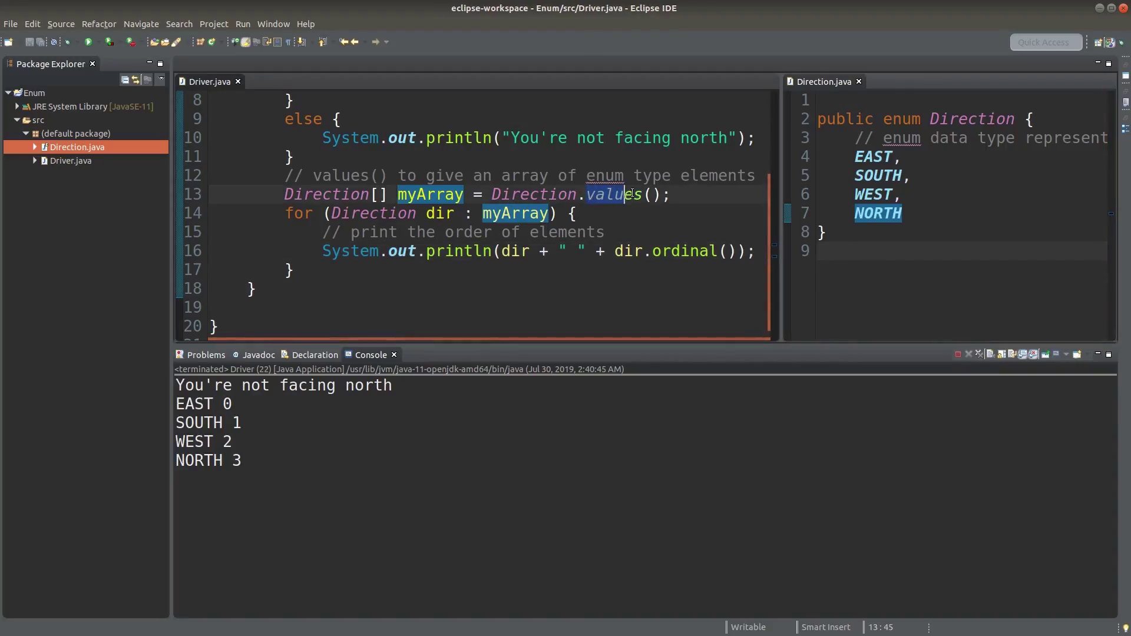
left_click(655, 195)
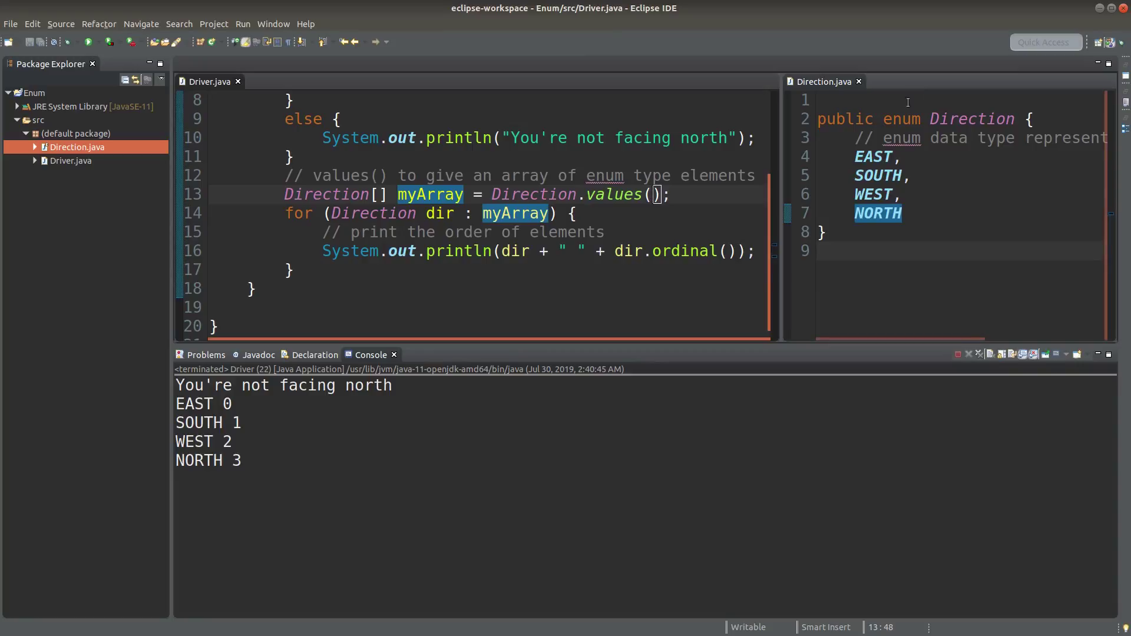
key("ctrl+F6")
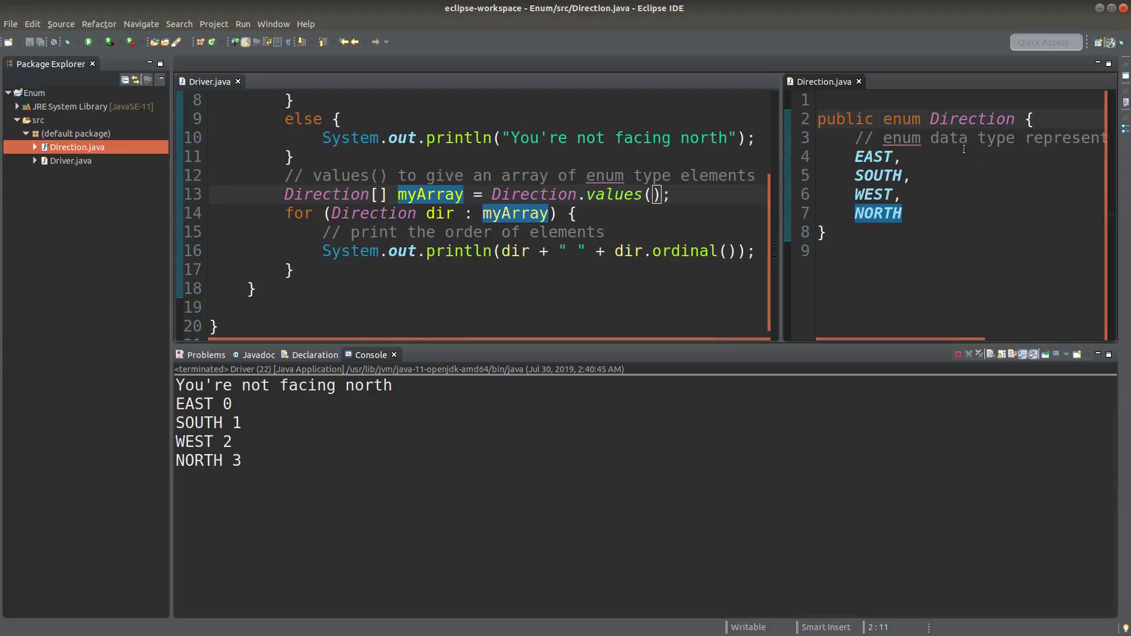
left_click(652, 253)
left_click(688, 251)
key("Right")
key("Right")
key("Right")
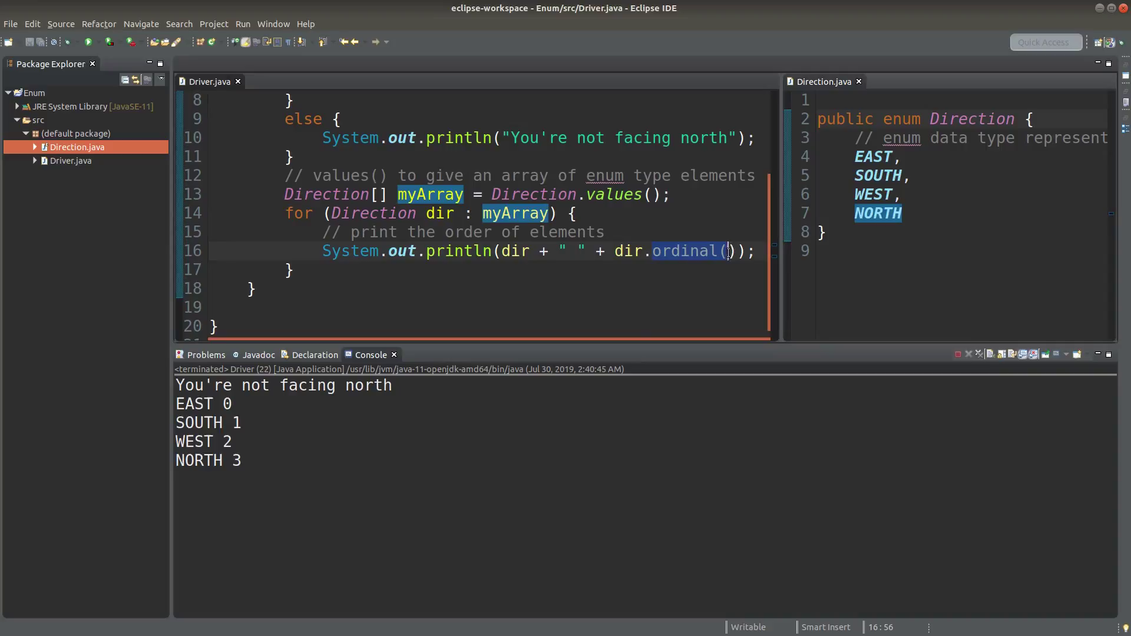
key("Right")
key("Right")
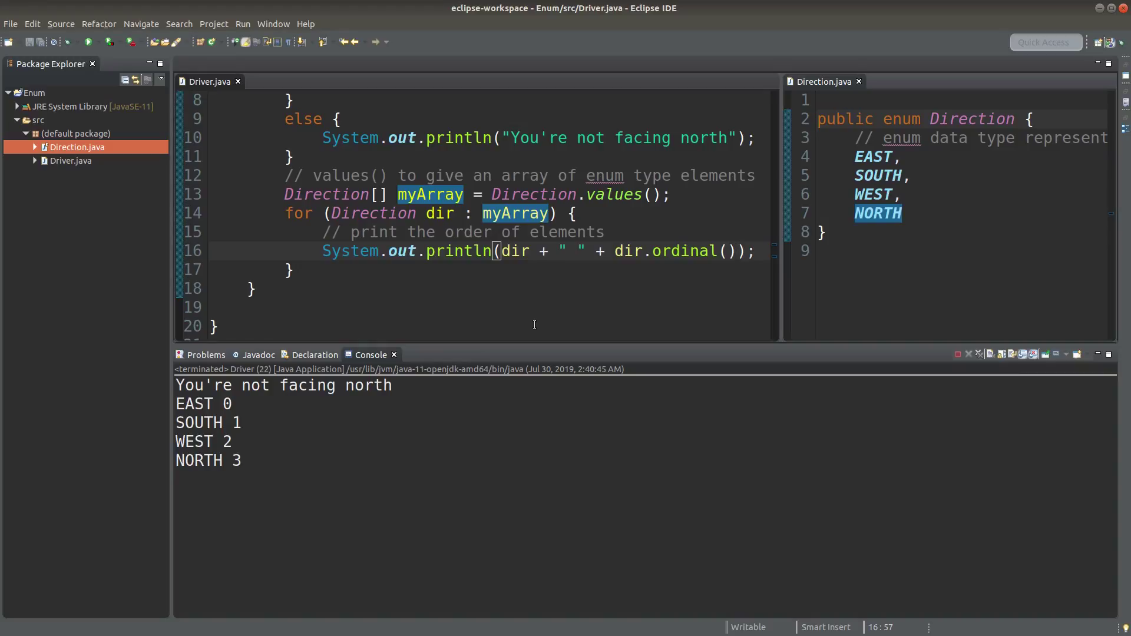
scroll(534, 324, "up", 1)
scroll(534, 292, "up", 1)
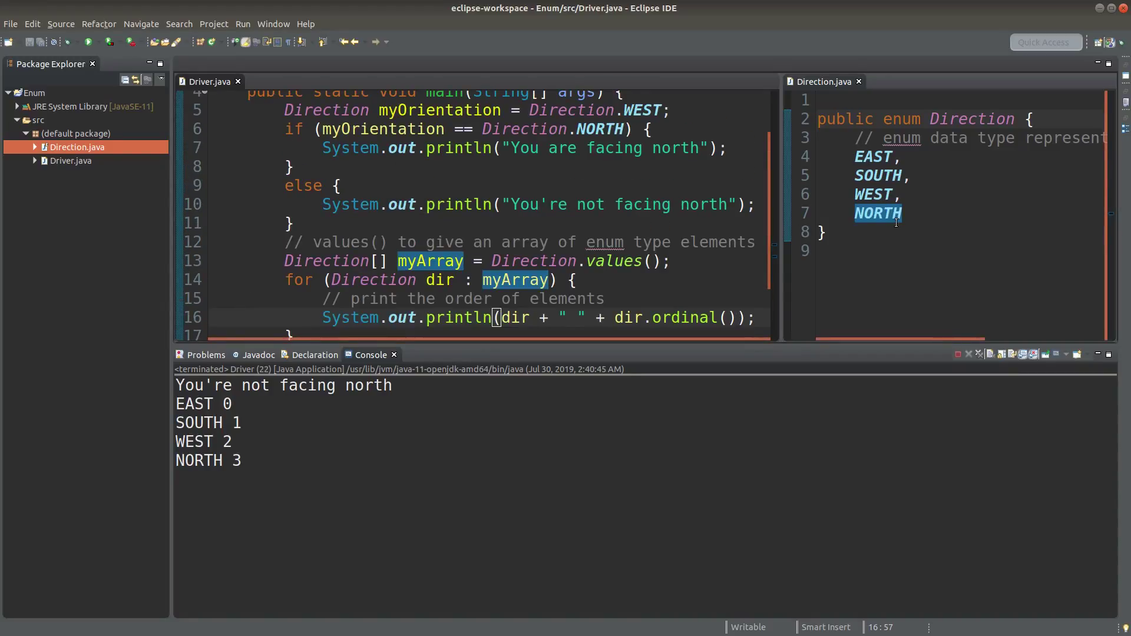
scroll(627, 227, "up", 1)
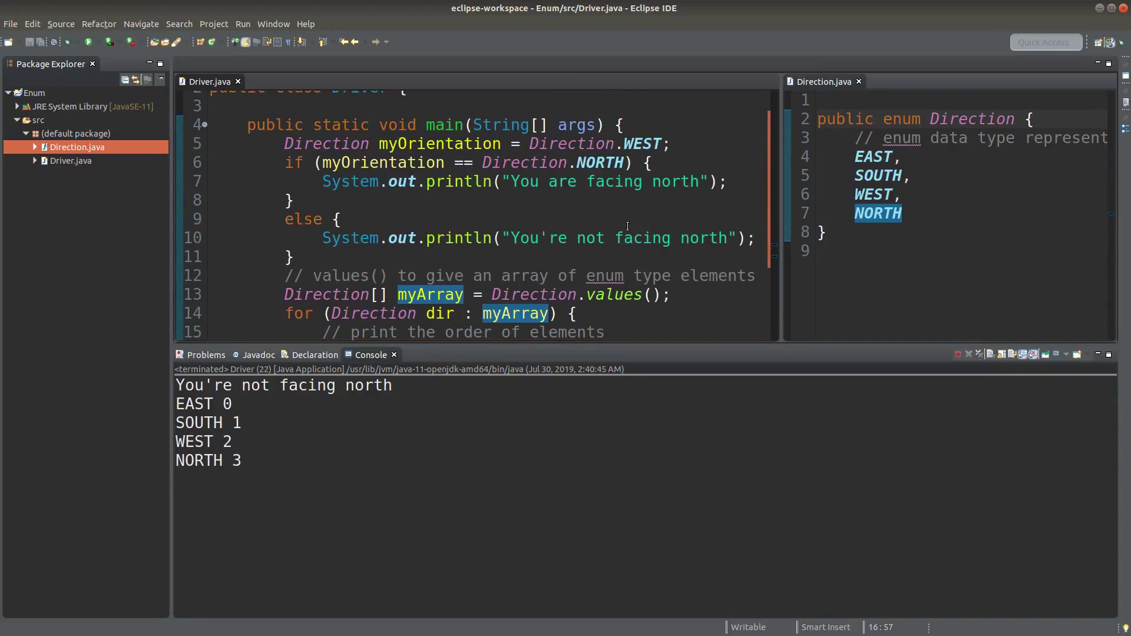